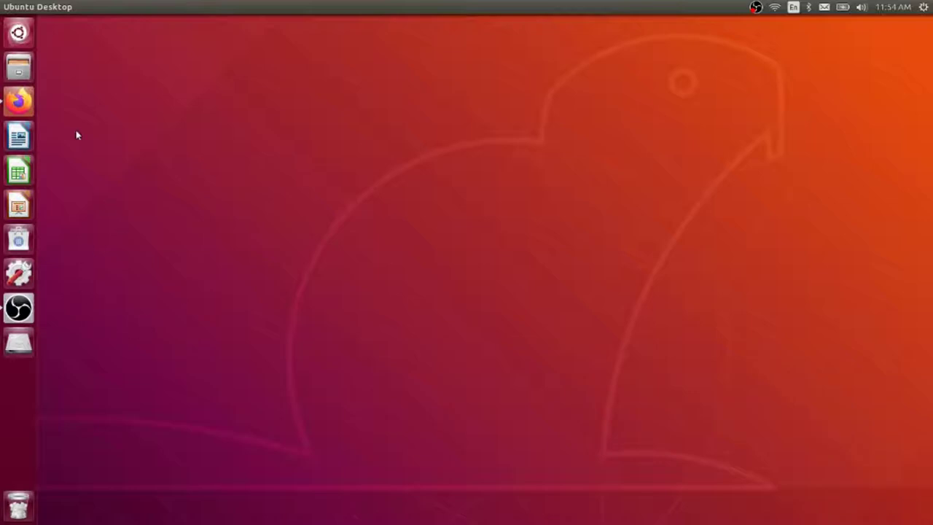
Open Firefox and examine the vimix-gtk-themes GitHub page, including its description and the GNOME Shell theme previews.
left_click(20, 100)
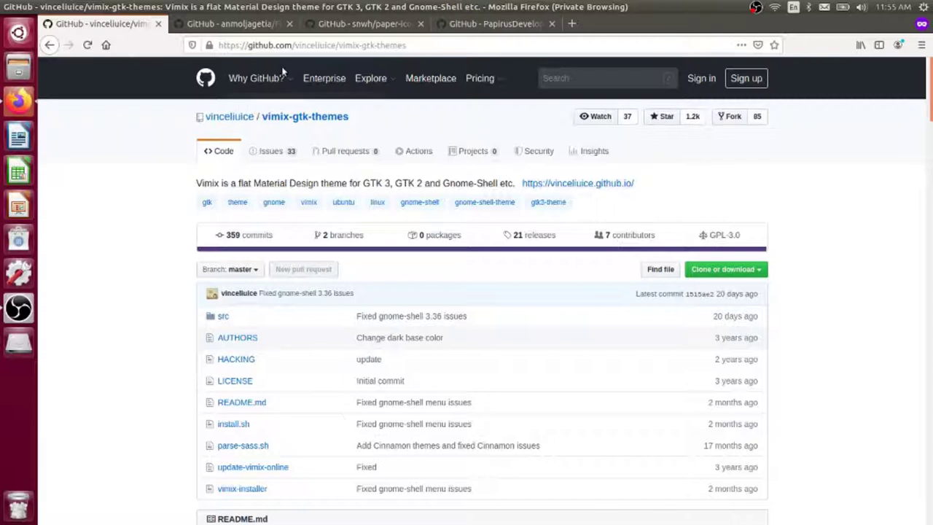
left_click(294, 46)
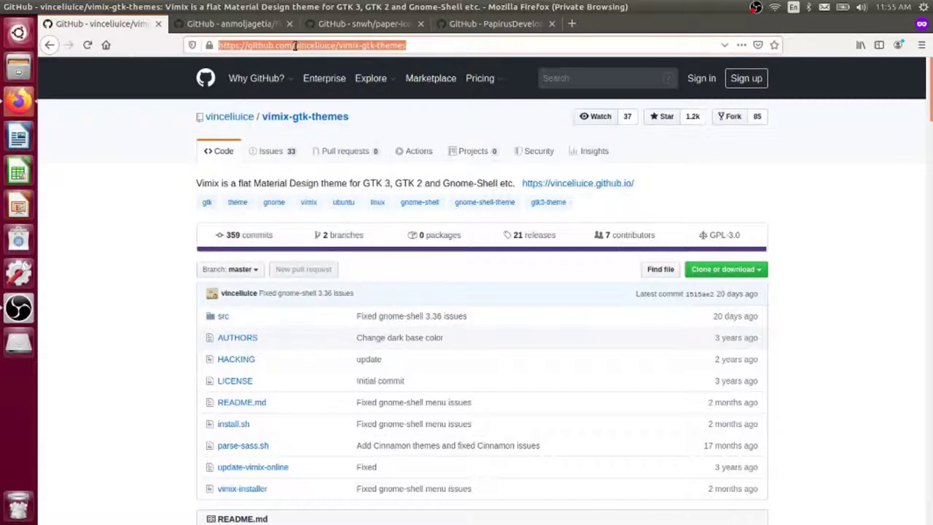
left_click(357, 265)
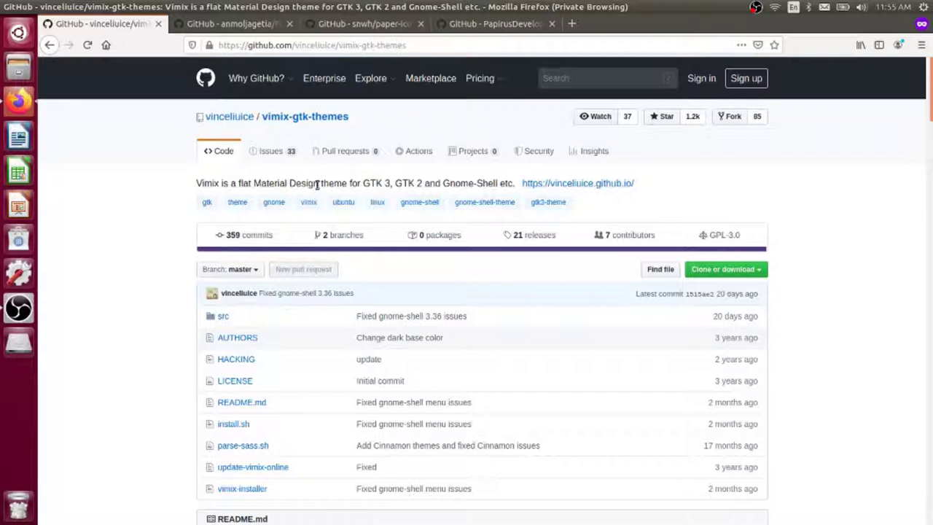
left_click_drag(238, 183, 317, 183)
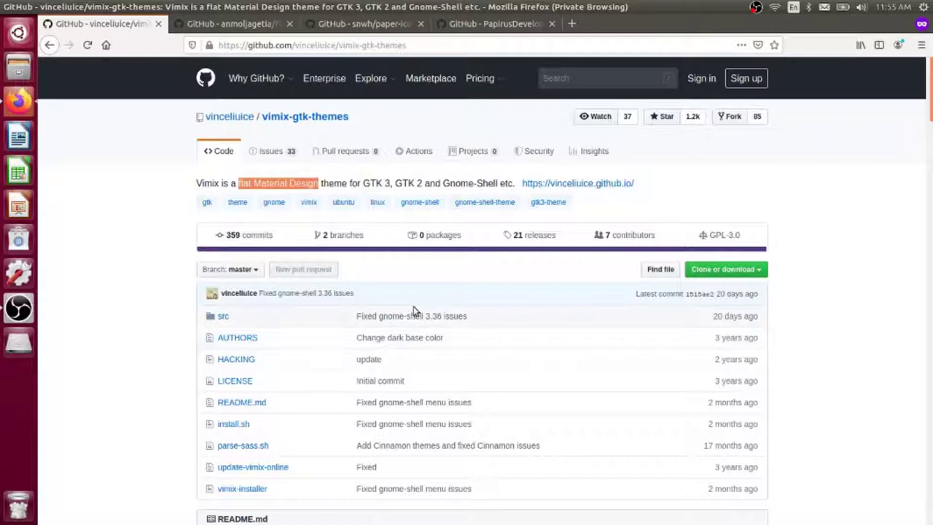
scroll(417, 282, "down", 7)
scroll(413, 311, "down", 13)
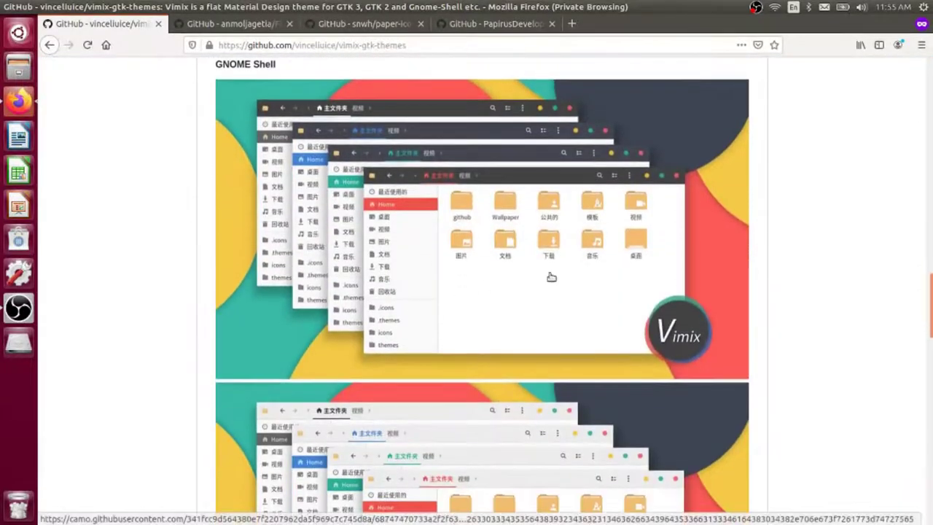
scroll(583, 232, "down", 2)
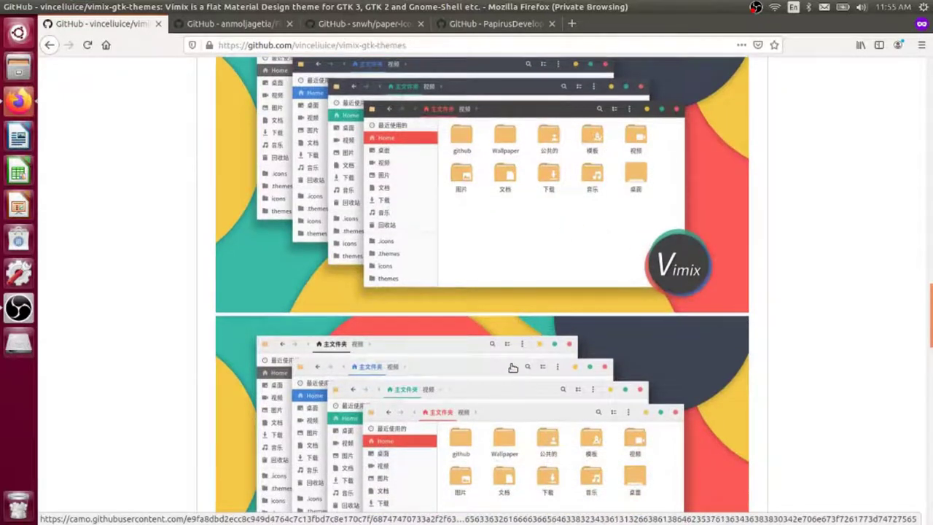
scroll(530, 327, "up", 9)
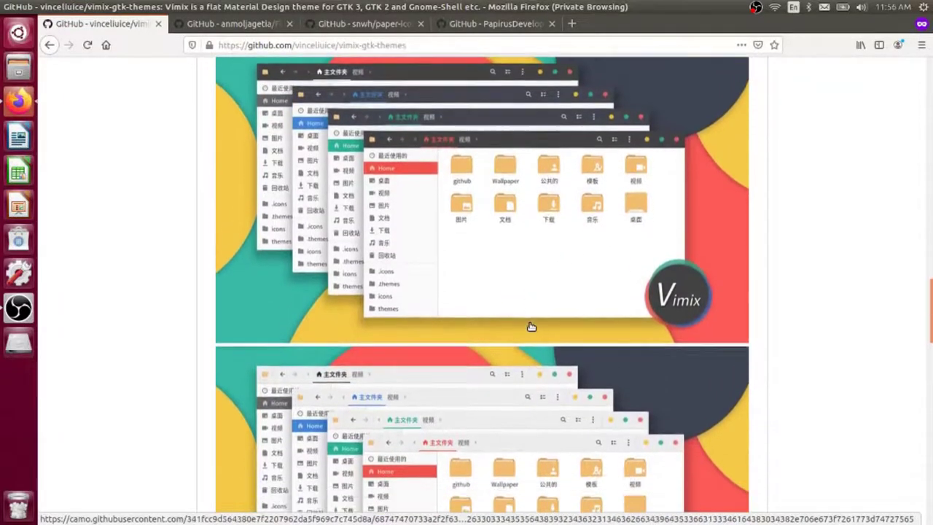
scroll(530, 328, "up", 8)
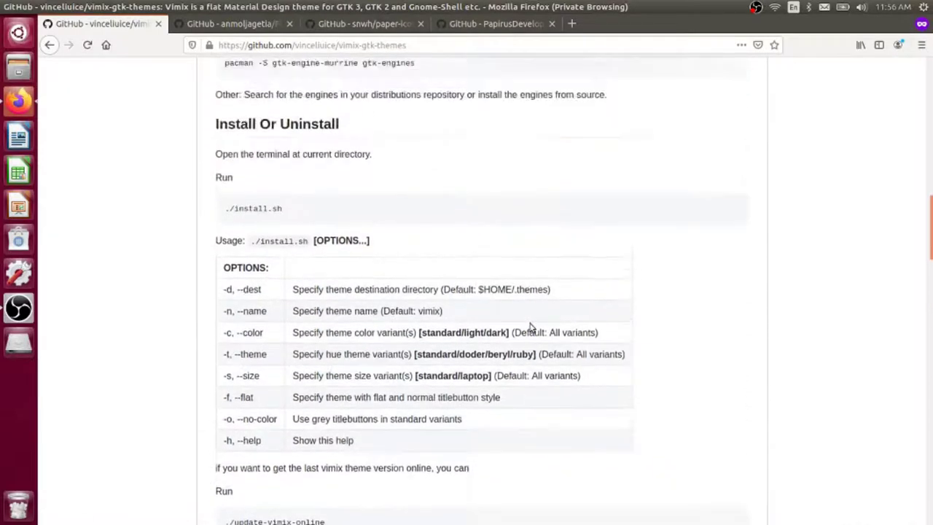
Copy the Ubuntu/Mint/Debian command that installs gtk2-engines-murrine and gtk2-engines-pixbuf from the README's GTK2 engines section.
scroll(531, 328, "up", 1)
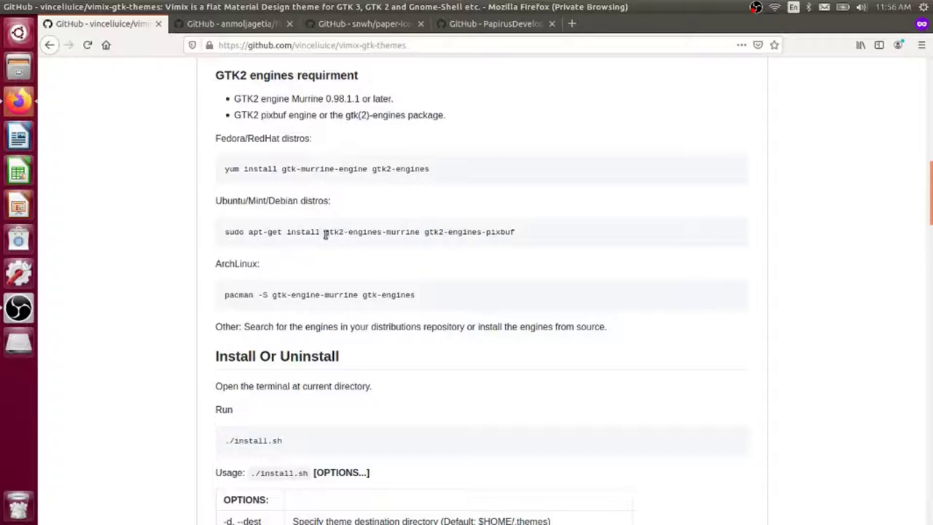
left_click_drag(323, 233, 450, 251)
left_click(450, 235)
triple_click(381, 225)
key("ctrl+c")
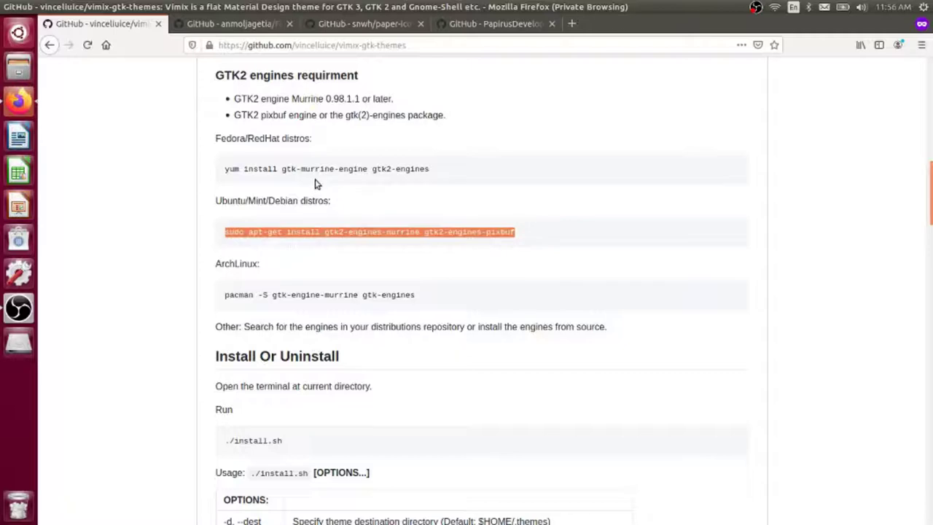
Open a Terminal window, maximize it and enlarge its text four times.
key("super")
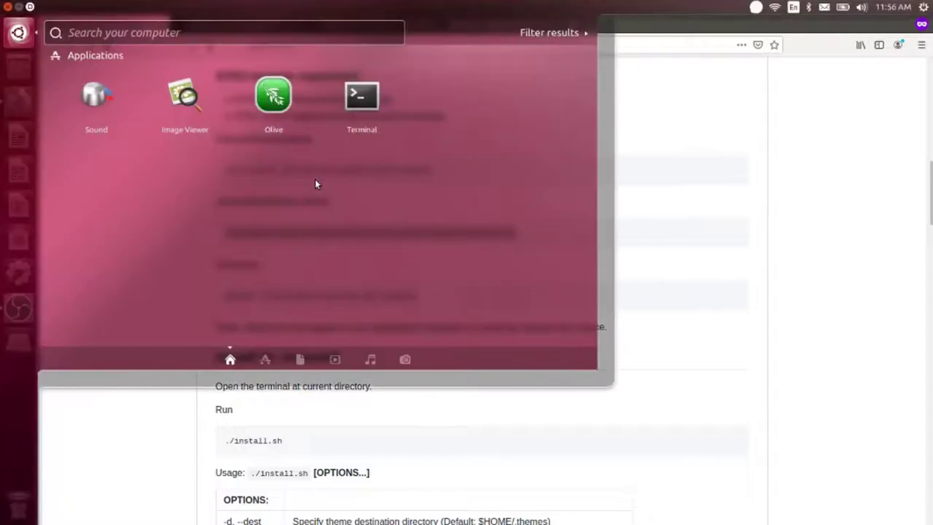
type("ter")
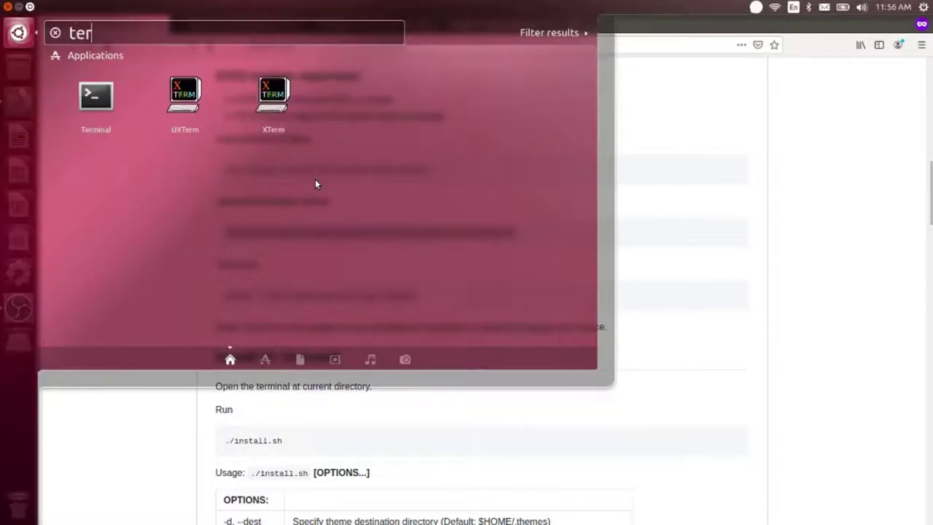
key("Return")
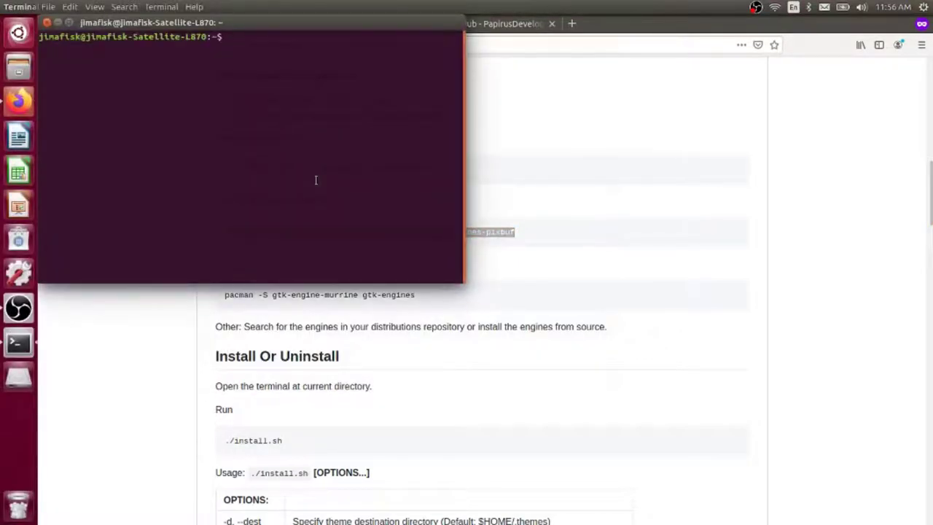
key("ctrl+super+Up")
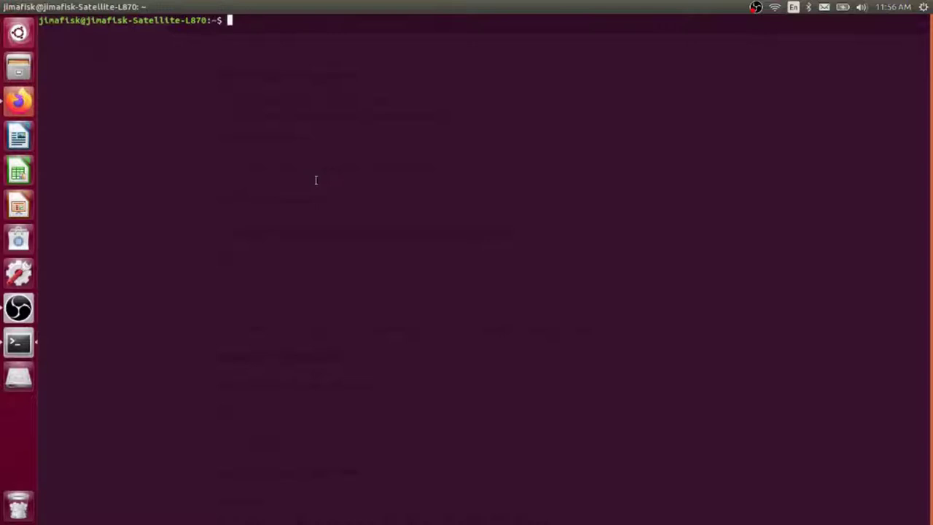
key("ctrl+plus")
key("ctrl+plus")
key("ctrl+plus")
key("ctrl+plus")
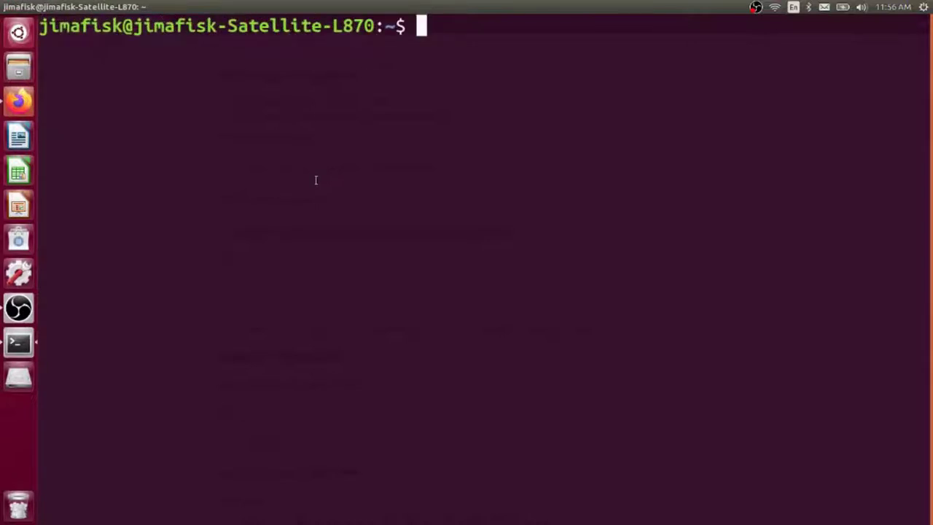
Refresh the package lists with sudo apt-get update, entering the account password, and clear the terminal.
type("sudo apt-g")
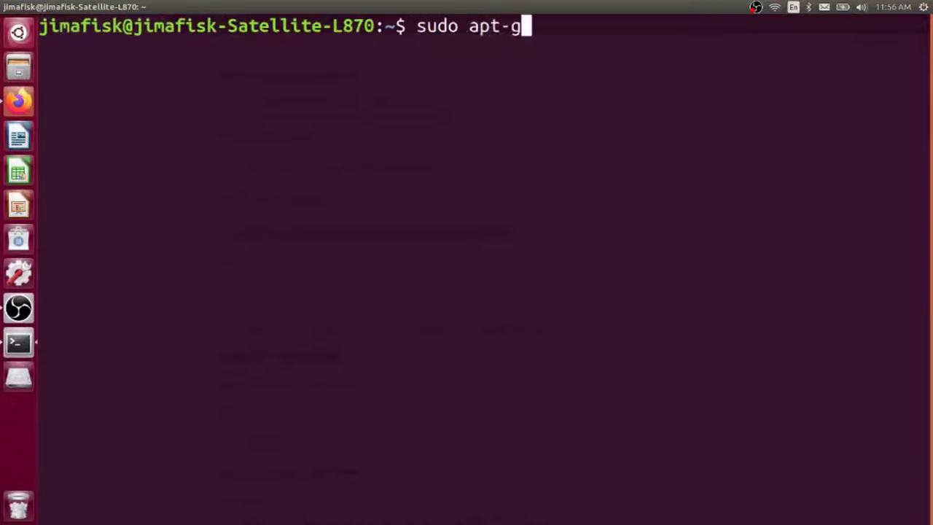
type("et update")
key("Return")
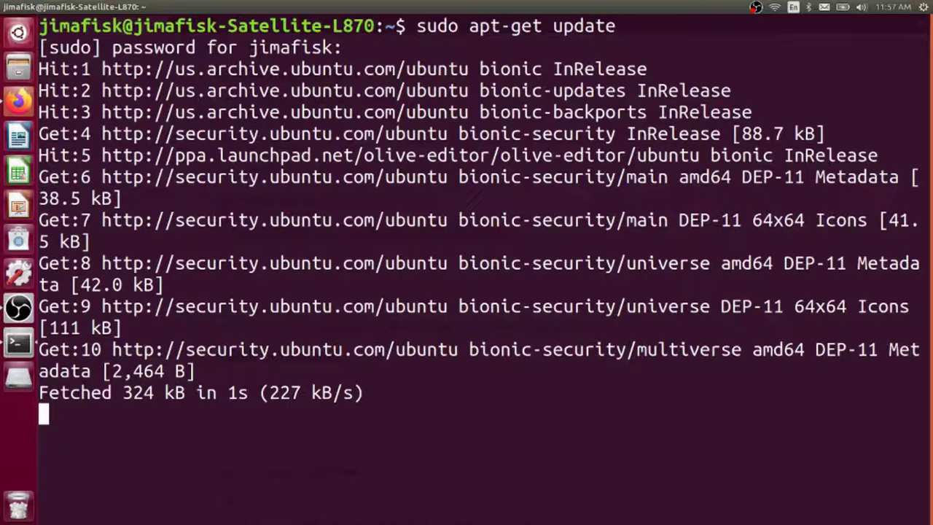
key("ctrl+l")
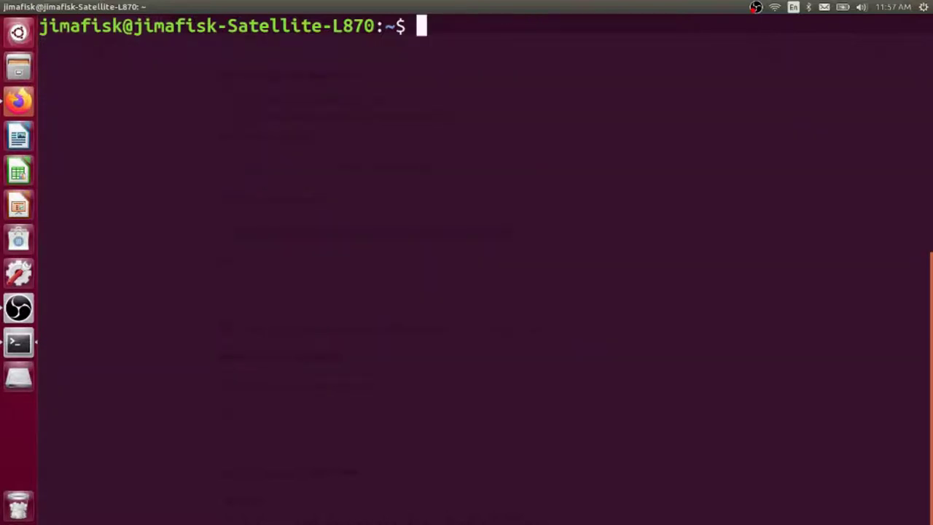
Run the copied command sudo apt-get install gtk2-engines-murrine gtk2-engines-pixbuf, and clear the terminal.
key("ctrl+shift+v")
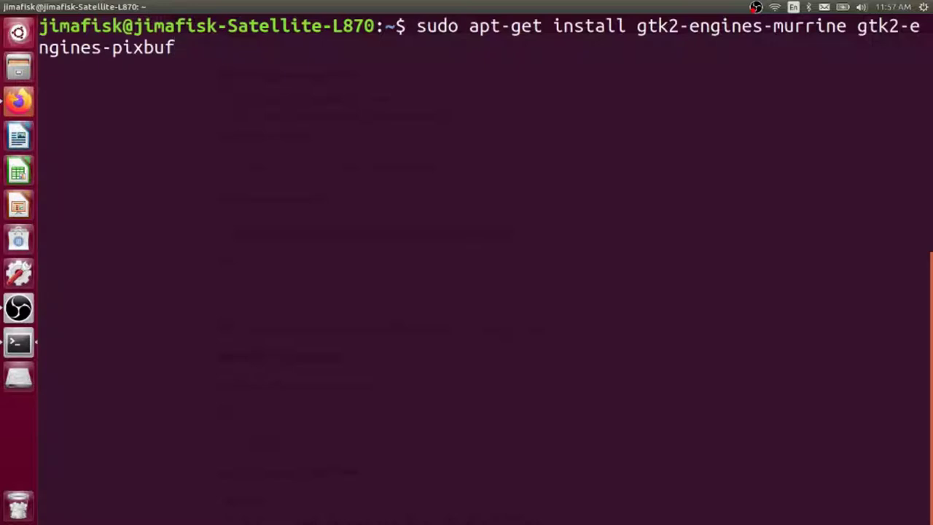
key("Return")
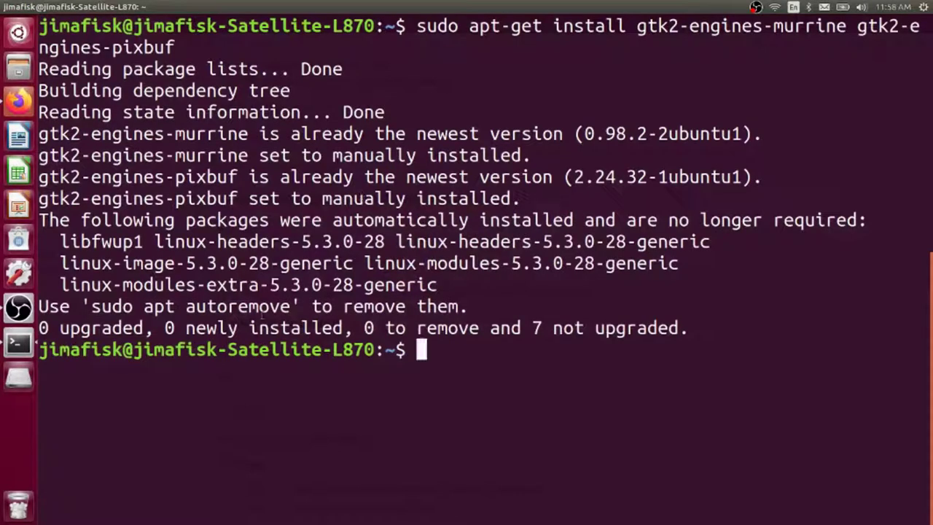
key("ctrl+l")
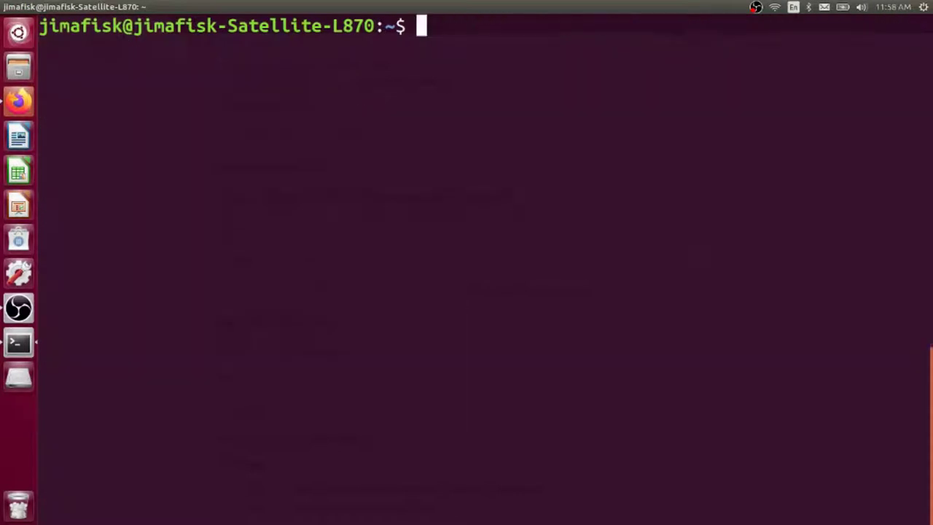
Switch back to Firefox, check the ./install.sh instruction, and download the vimix-gtk-themes repository as a ZIP, saving the file.
key("alt+Tab")
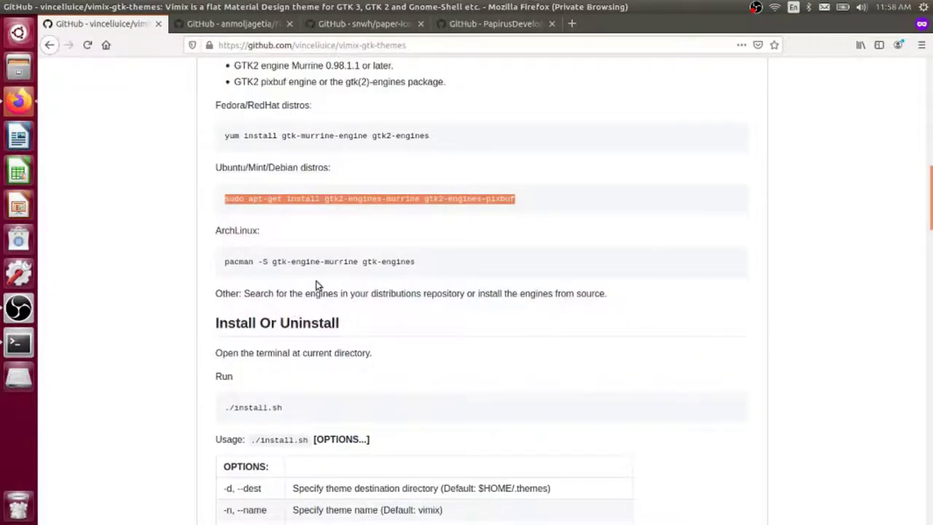
scroll(316, 285, "up", 1)
scroll(316, 285, "down", 3)
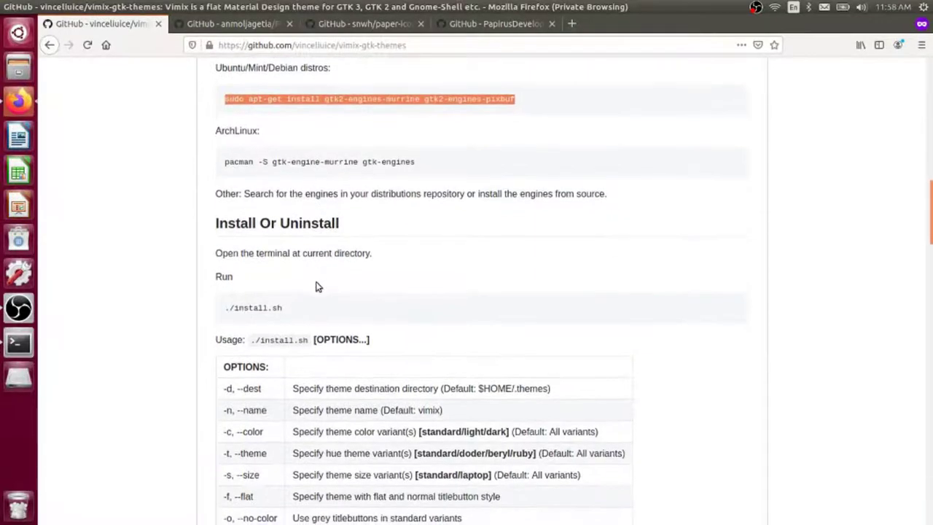
left_click_drag(284, 311, 200, 304)
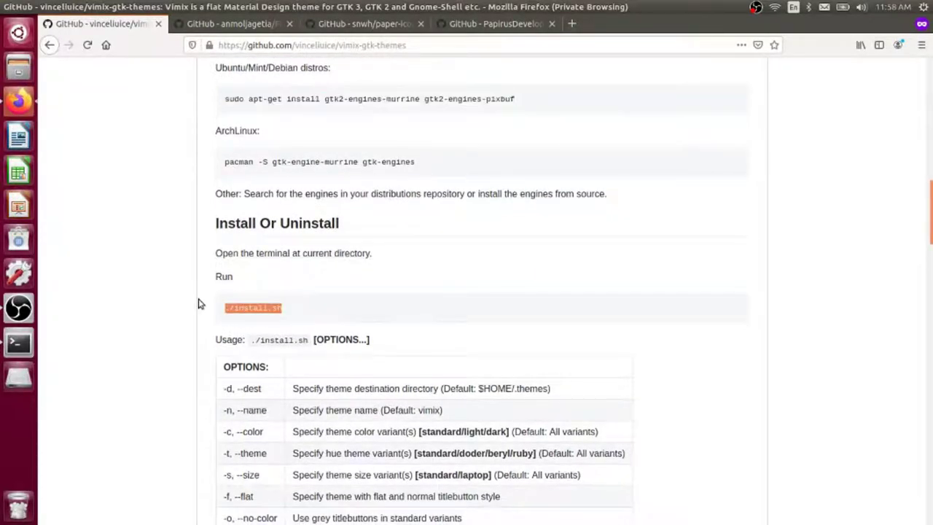
scroll(348, 288, "down", 1)
scroll(348, 289, "up", 13)
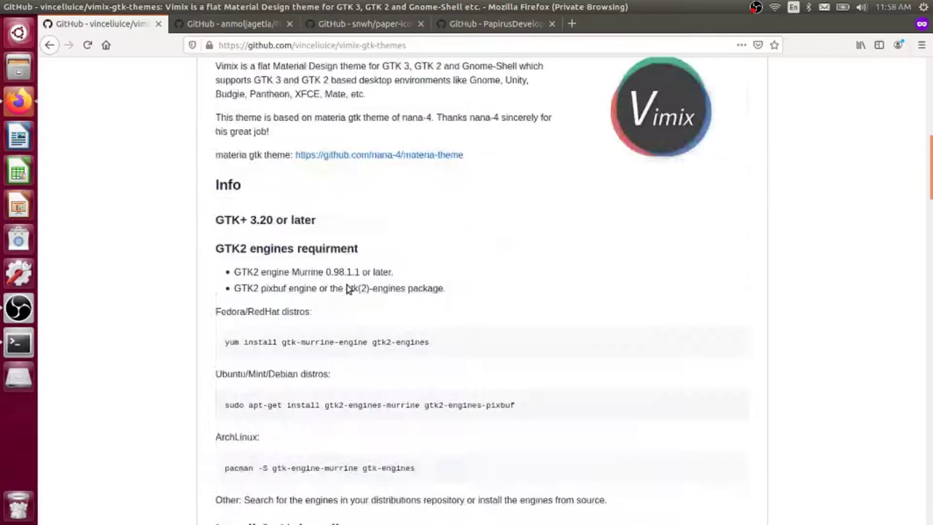
scroll(347, 288, "up", 5)
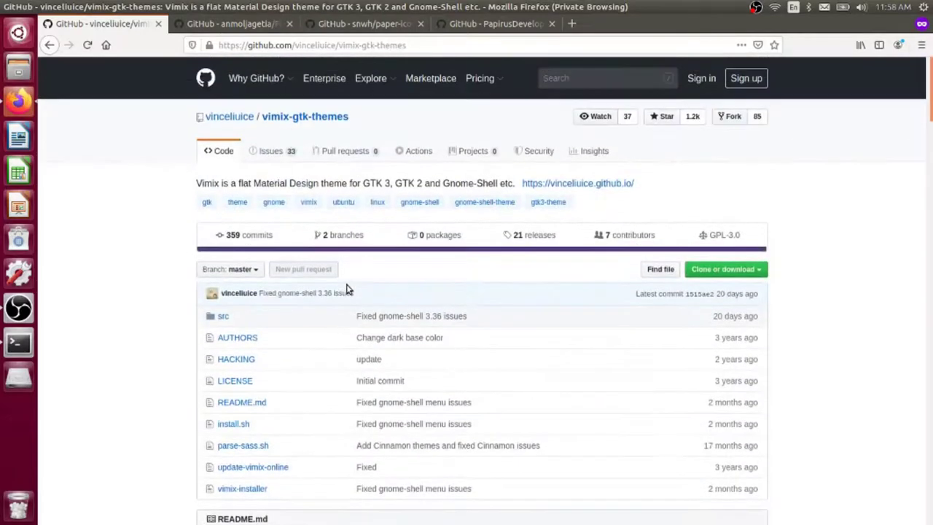
left_click(760, 269)
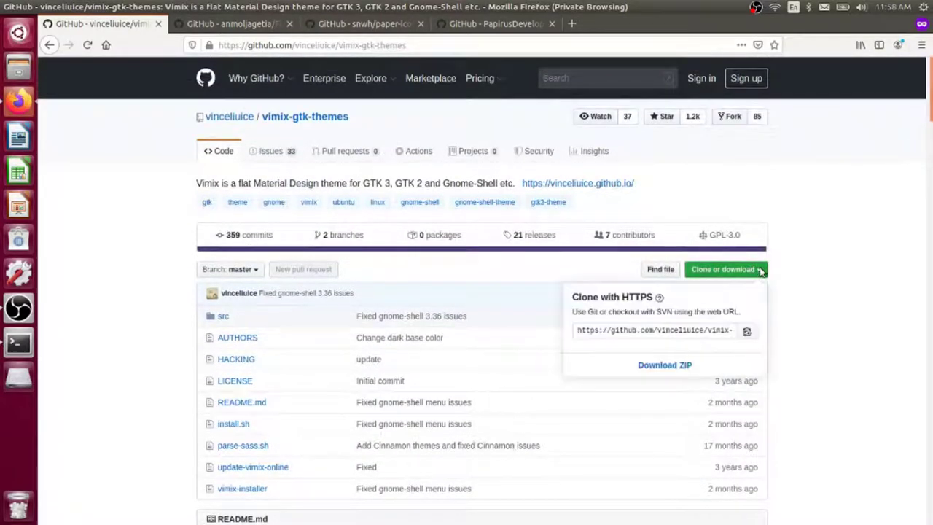
left_click(670, 366)
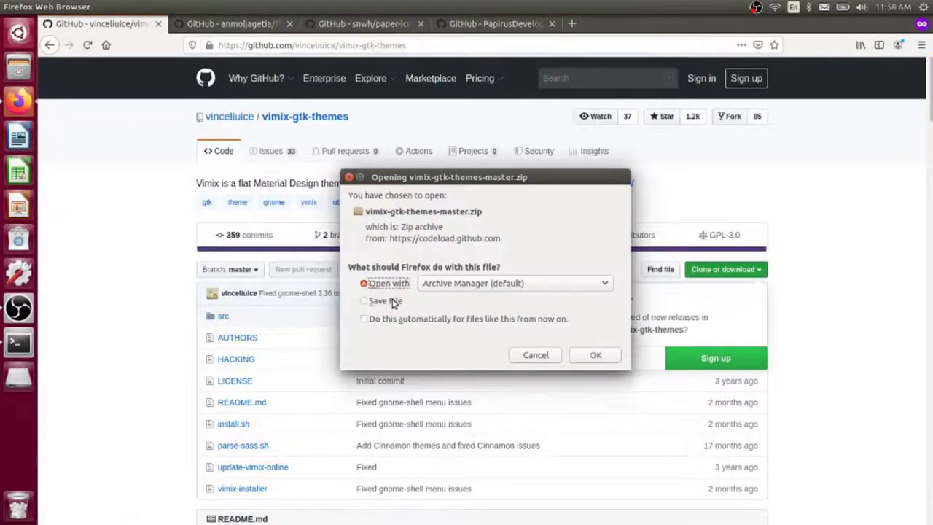
left_click(392, 301)
left_click(596, 355)
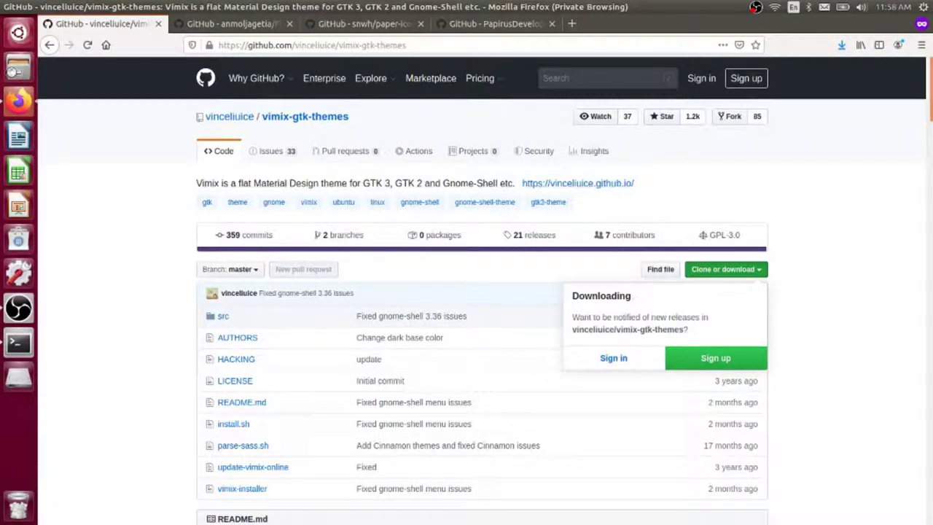
In the Files app, extract vimix-gtk-themes-master.zip in Downloads and open the extracted vimix-gtk-themes-master folder.
left_click(18, 68)
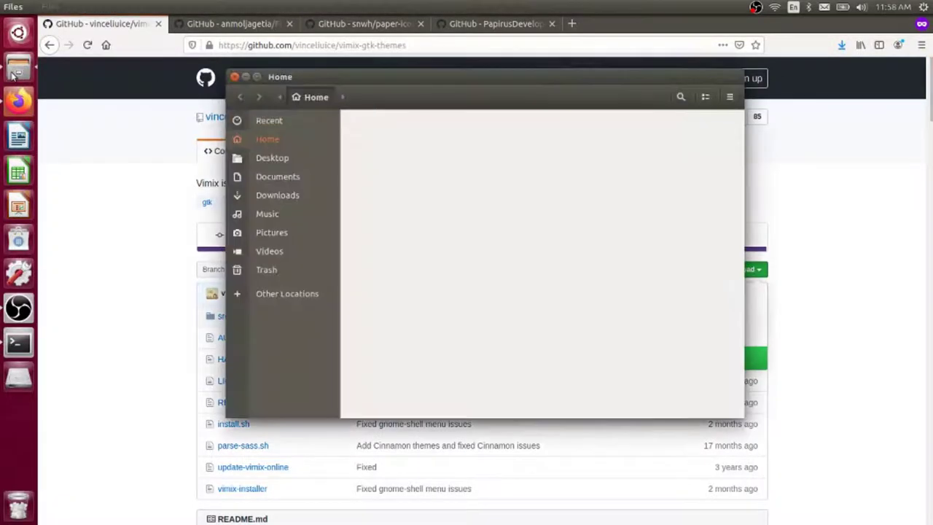
left_click(290, 202)
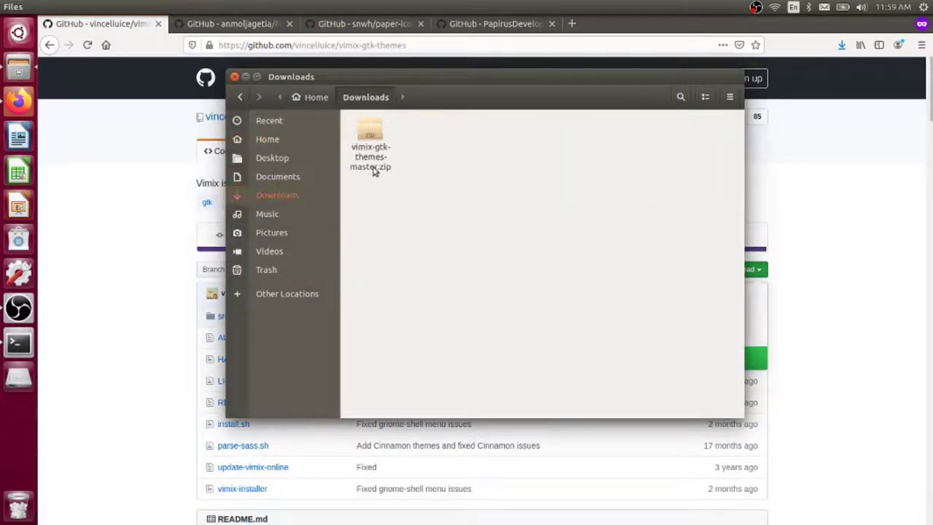
right_click(375, 154)
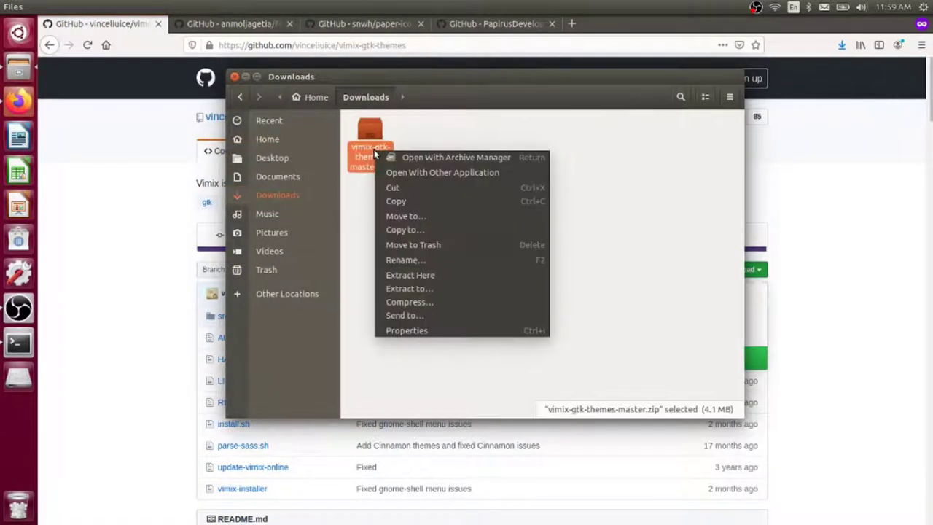
left_click(440, 276)
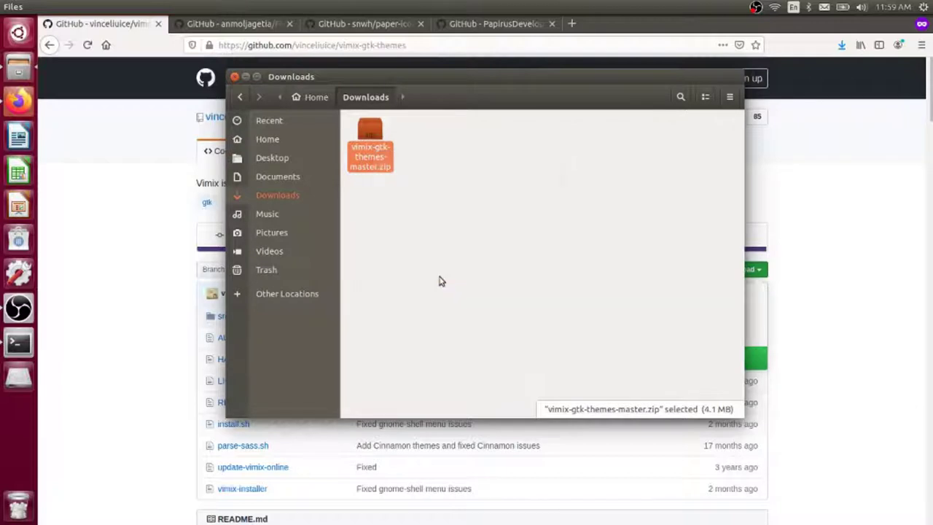
left_click(374, 140)
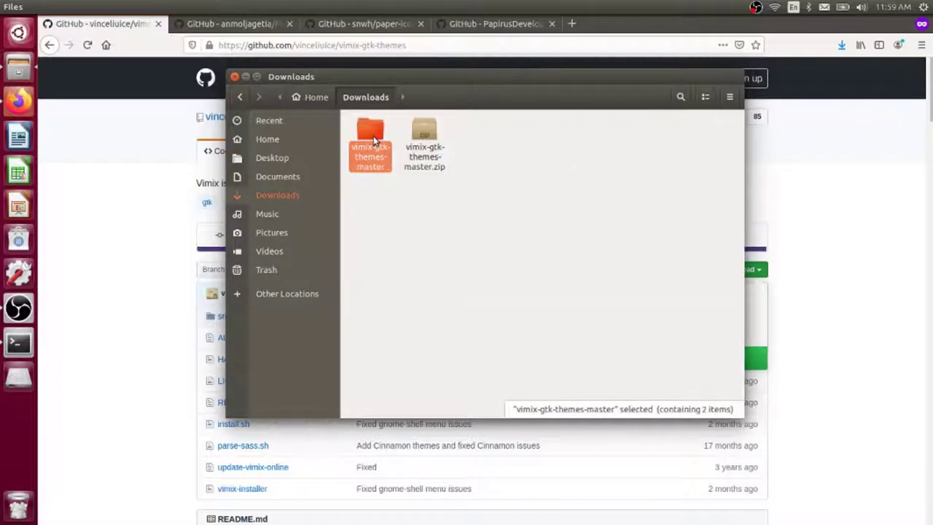
double_click(374, 140)
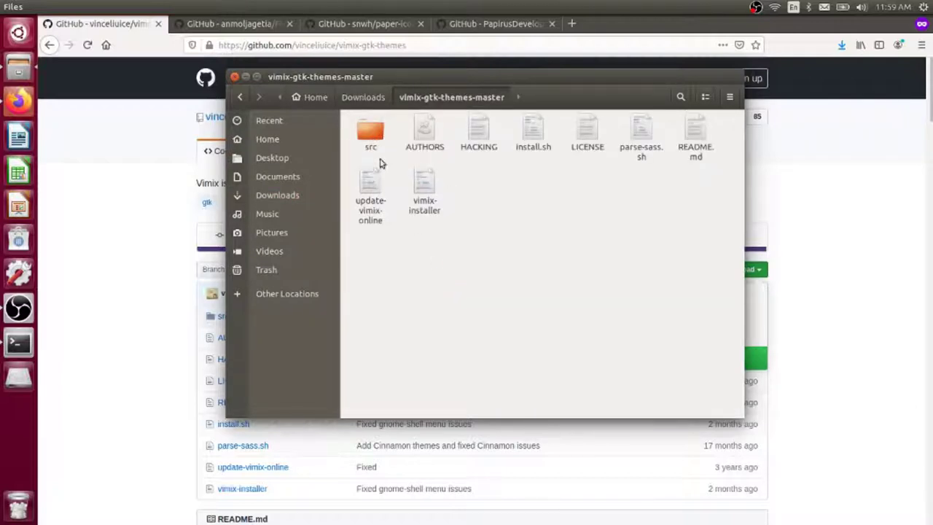
Switch to the terminal, change directory to ~/Downloads/vimix-gtk-themes-master/ and list its contents with ll.
key("alt+Tab")
key("alt+Tab")
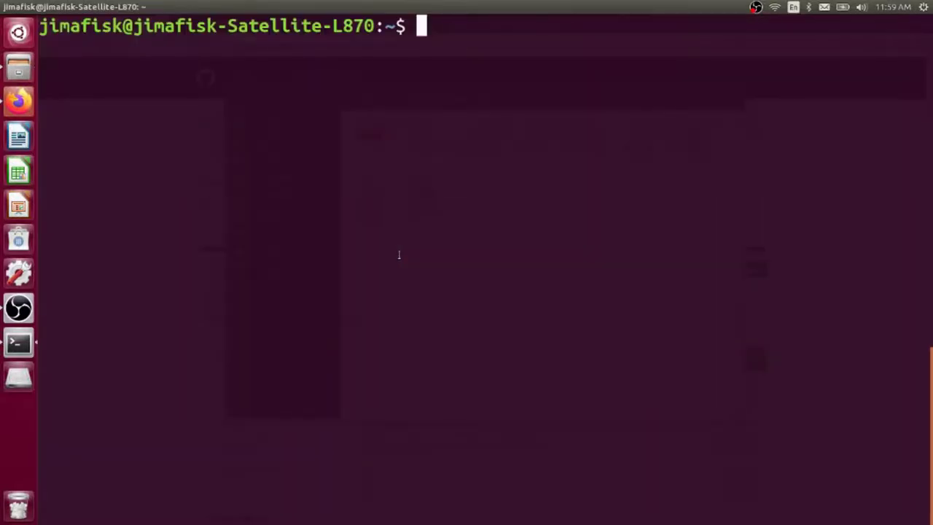
type("cd ~")
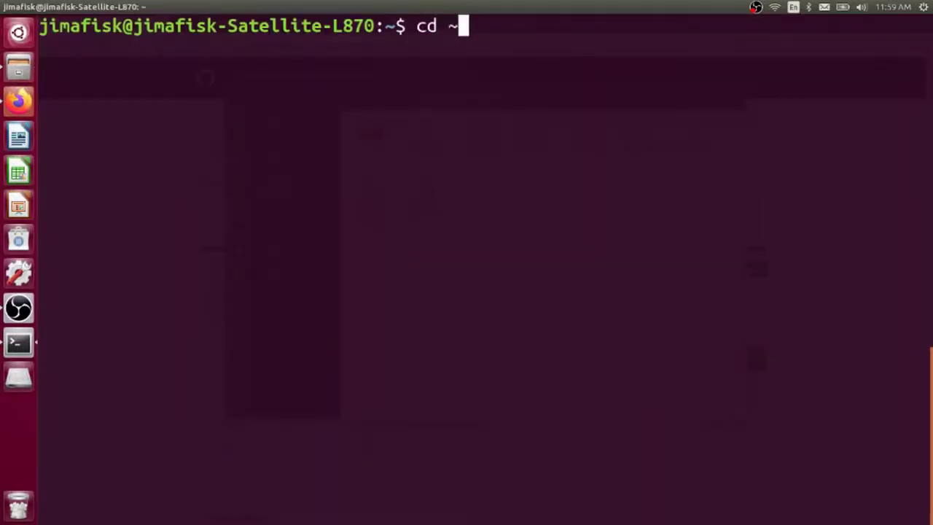
type("/Downloads/vimix-gtk-themes-master/")
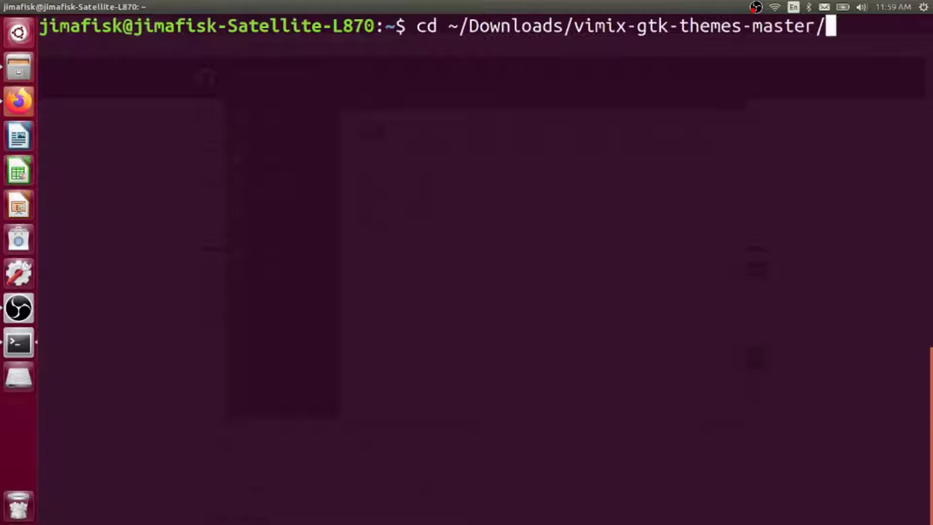
key("Return")
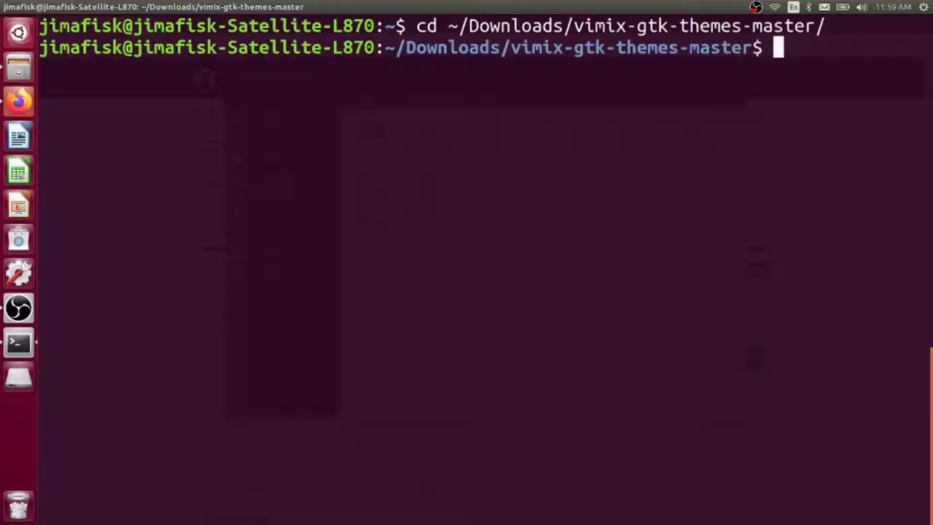
type("ll")
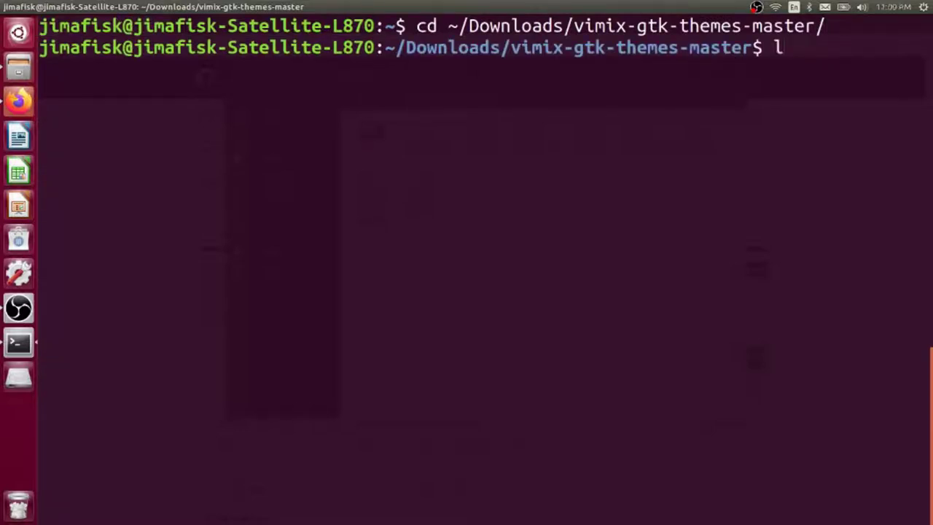
key("Return")
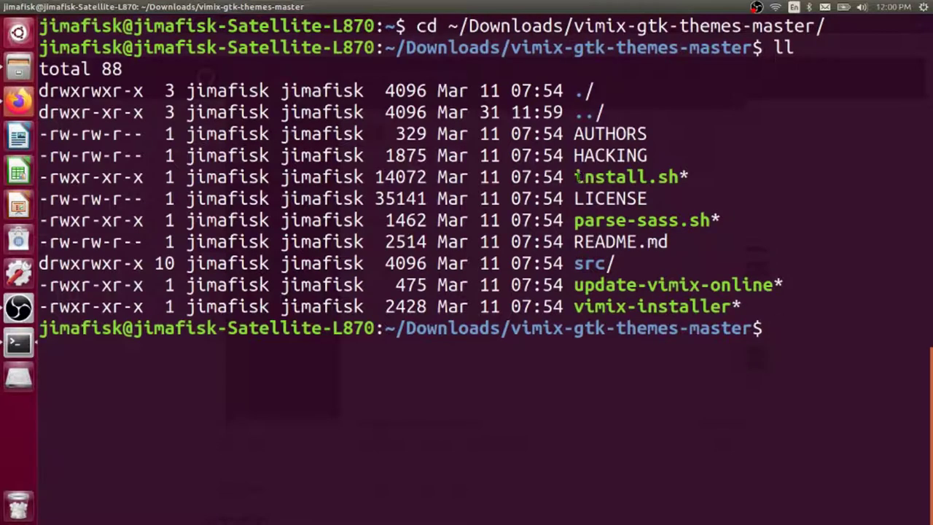
Locate install.sh in the file listing and run it with ./install.sh to install the Vimix themes.
left_click_drag(575, 176, 680, 181)
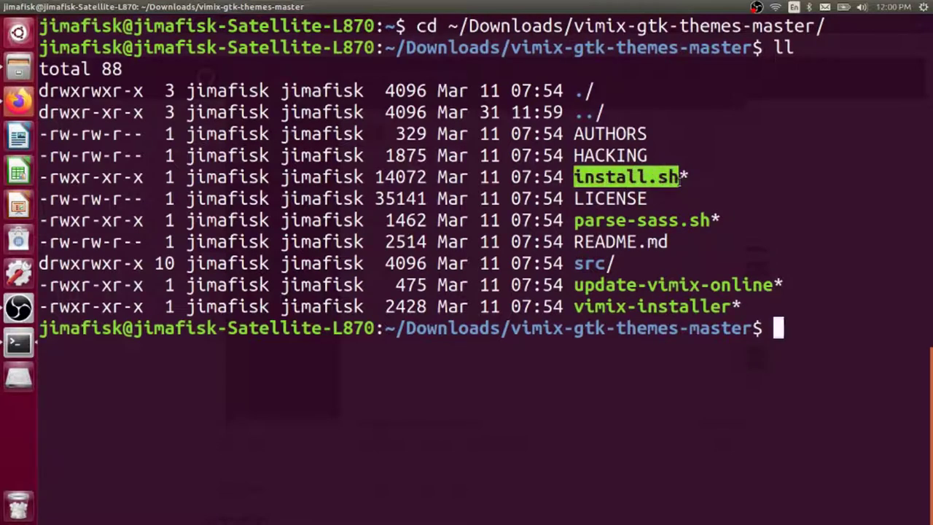
left_click(680, 180)
type(".")
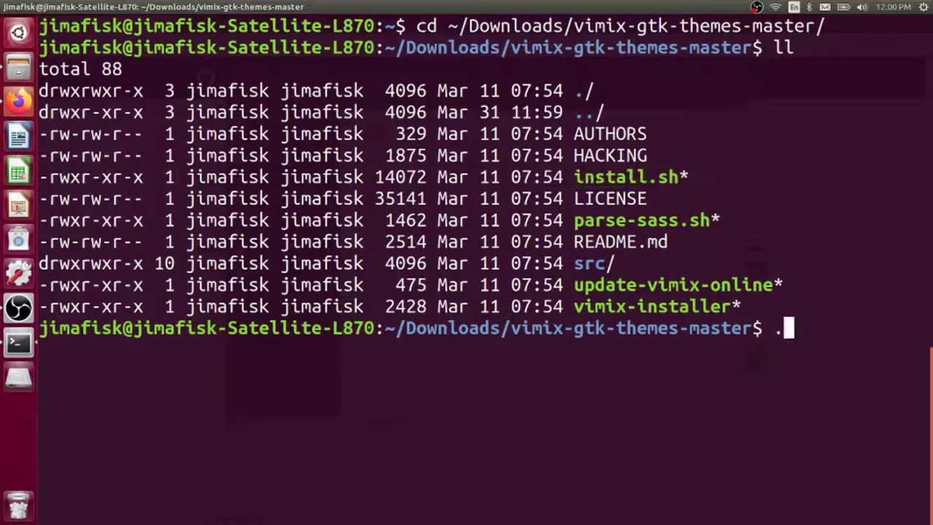
type("/in")
key("Tab")
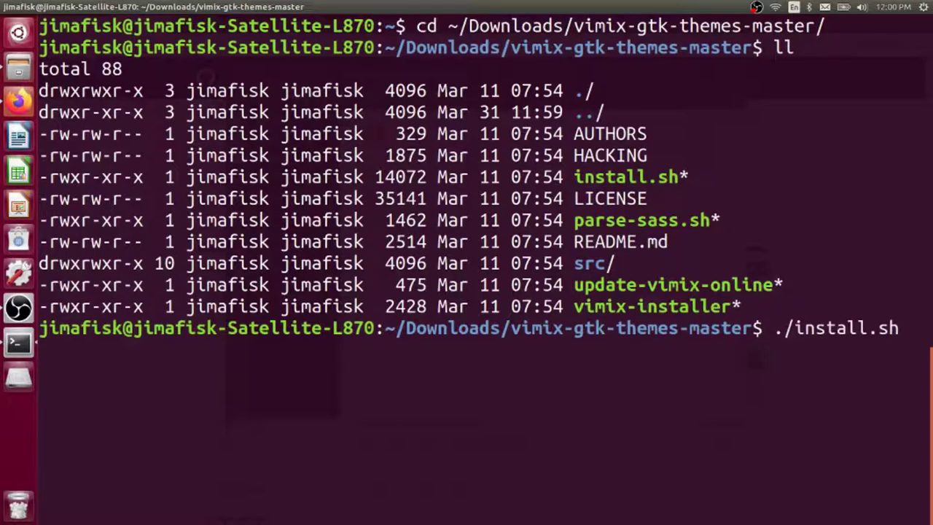
key("Return")
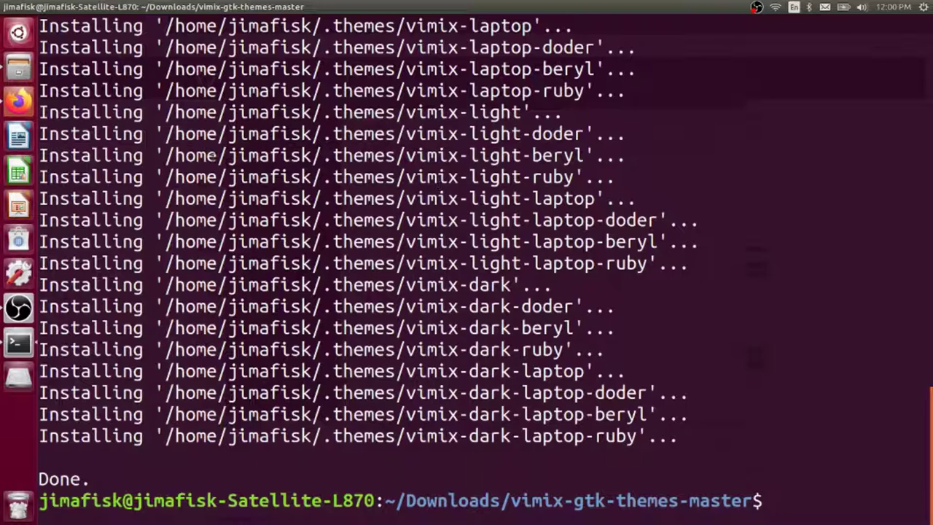
Examine the installation output for the home directory, the .themes folder and the vimix-light-ruby theme name.
left_click_drag(322, 177, 397, 177)
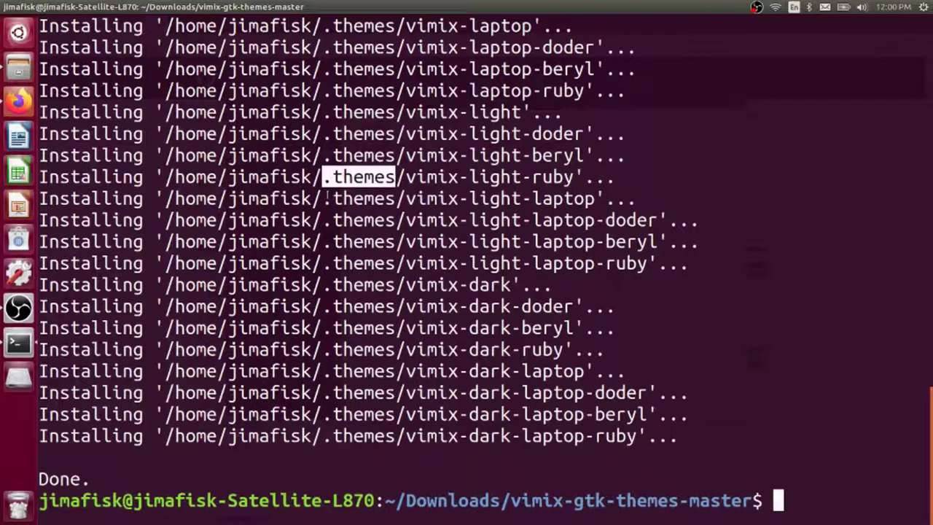
left_click_drag(159, 177, 320, 179)
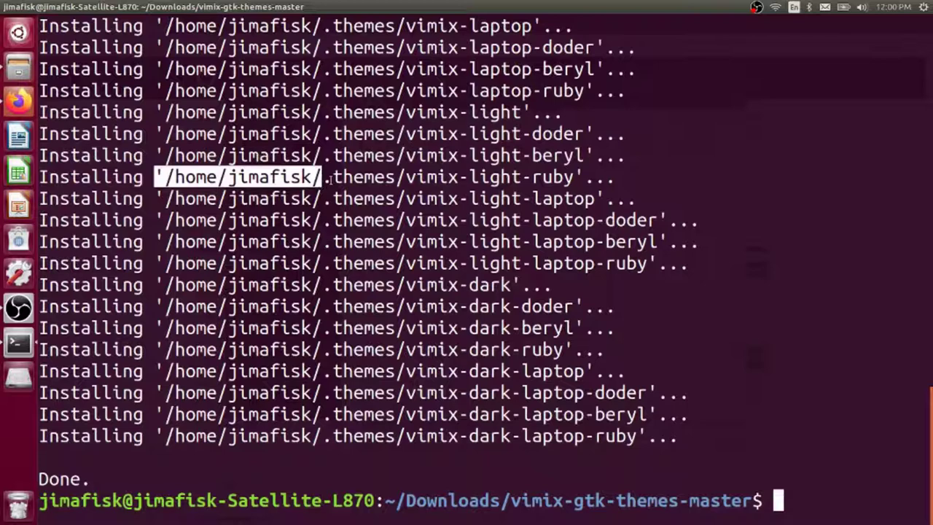
left_click_drag(323, 177, 573, 178)
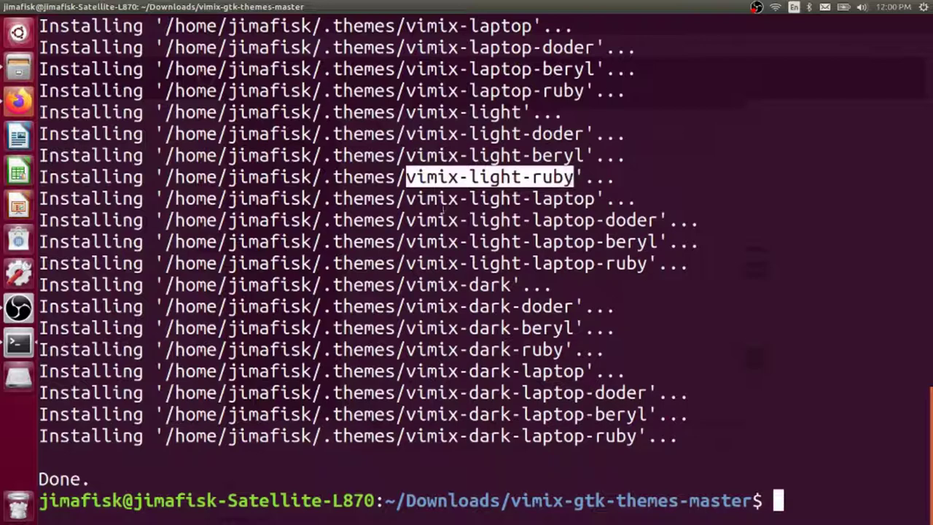
left_click(415, 201)
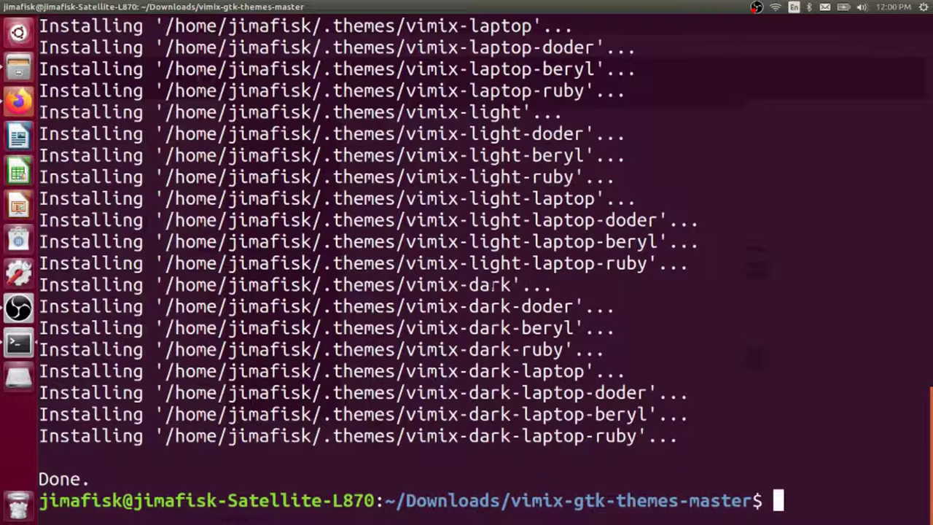
List the contents of ~/.themes/ with ll and look through the installed theme folders.
type("ll ~")
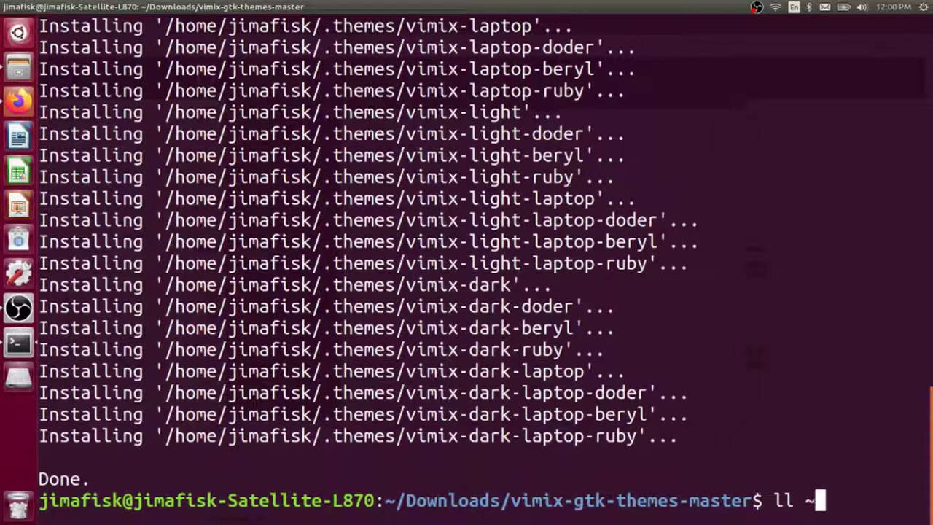
type("/.th")
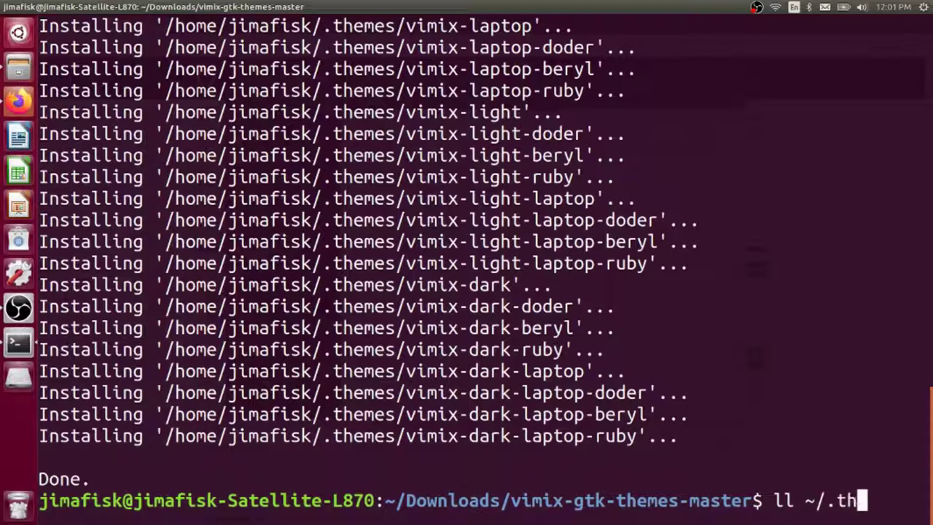
key("Tab")
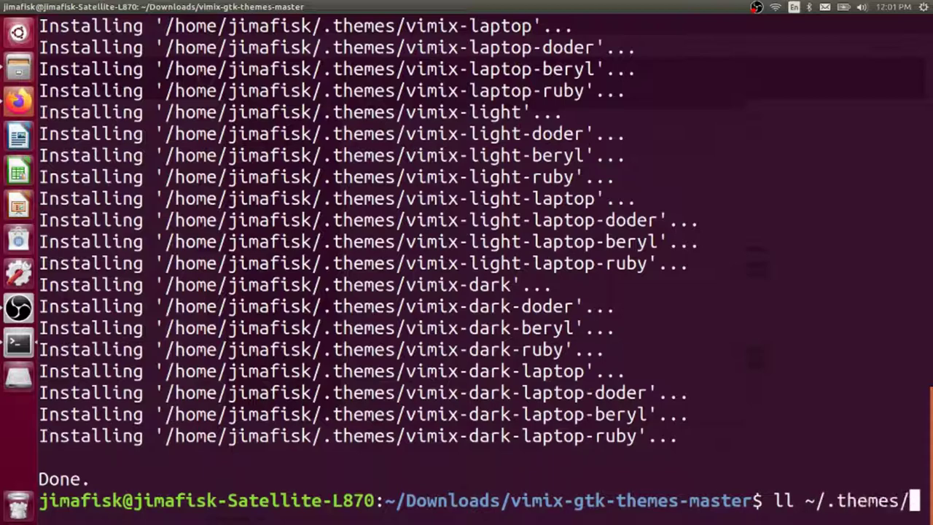
key("Return")
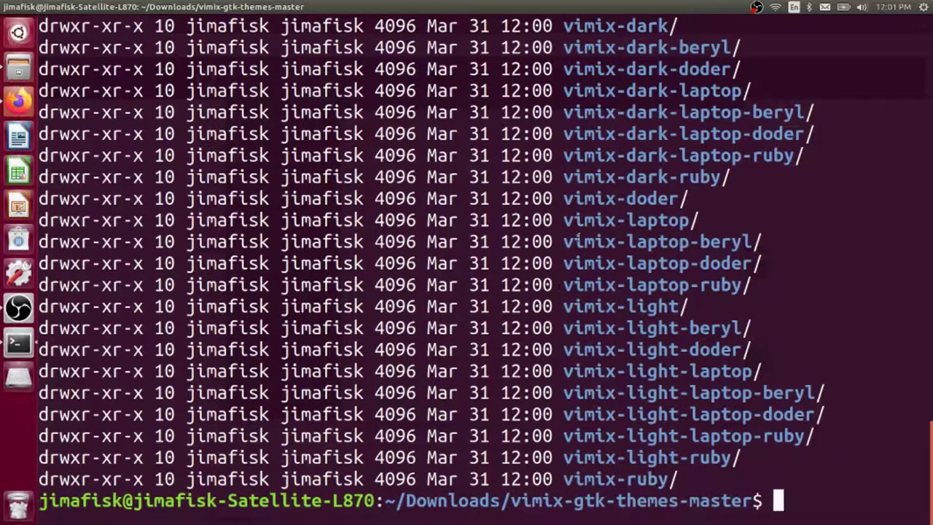
scroll(652, 270, "up", 6)
scroll(653, 270, "down", 6)
Switch to Firefox and read through the Flatabulous repository's README, including its installation instructions, screenshots and FAQ.
key("alt+Tab")
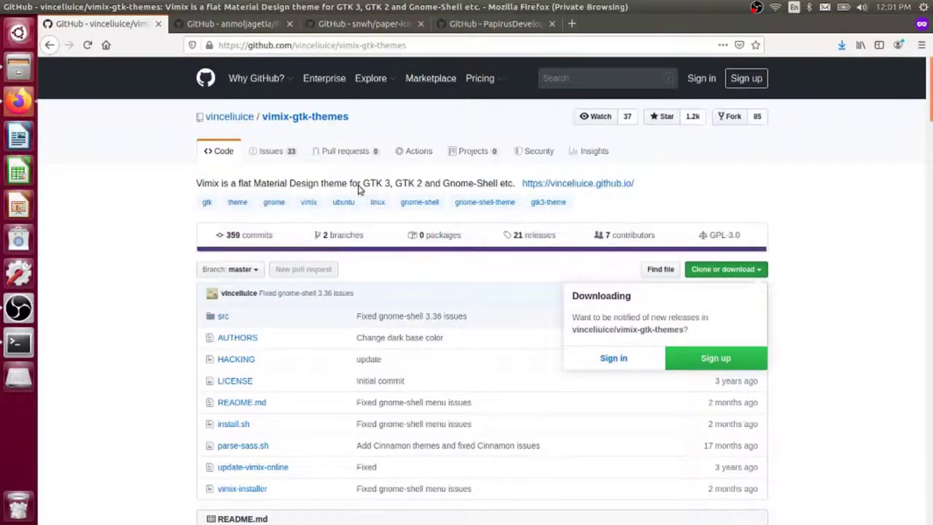
left_click(253, 29)
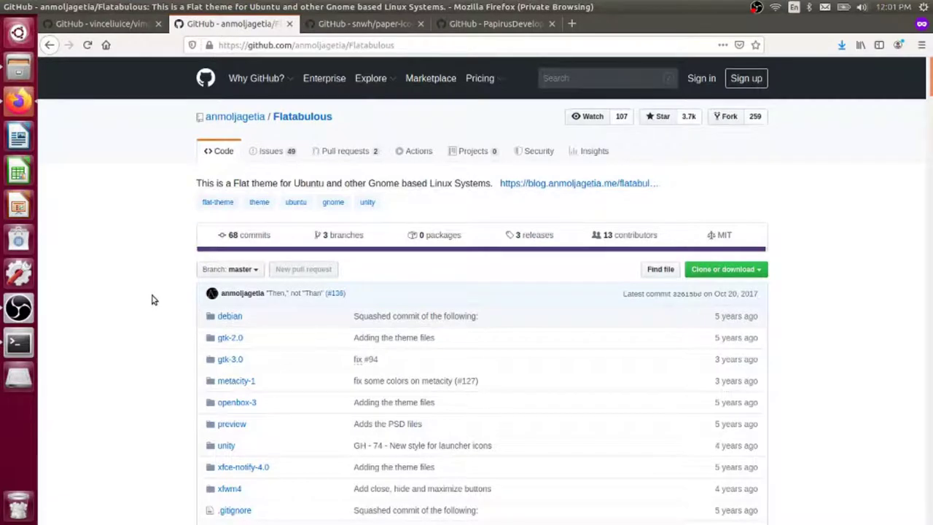
scroll(153, 299, "down", 10)
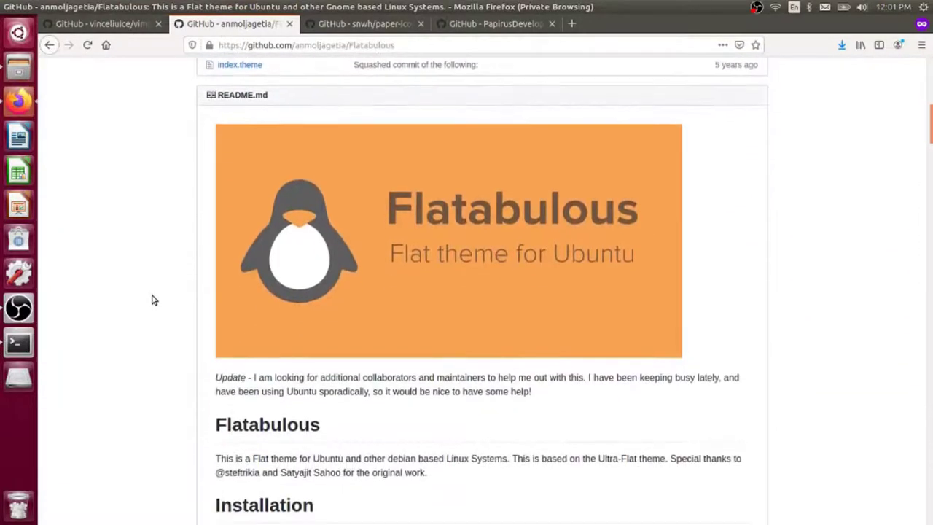
scroll(153, 299, "down", 8)
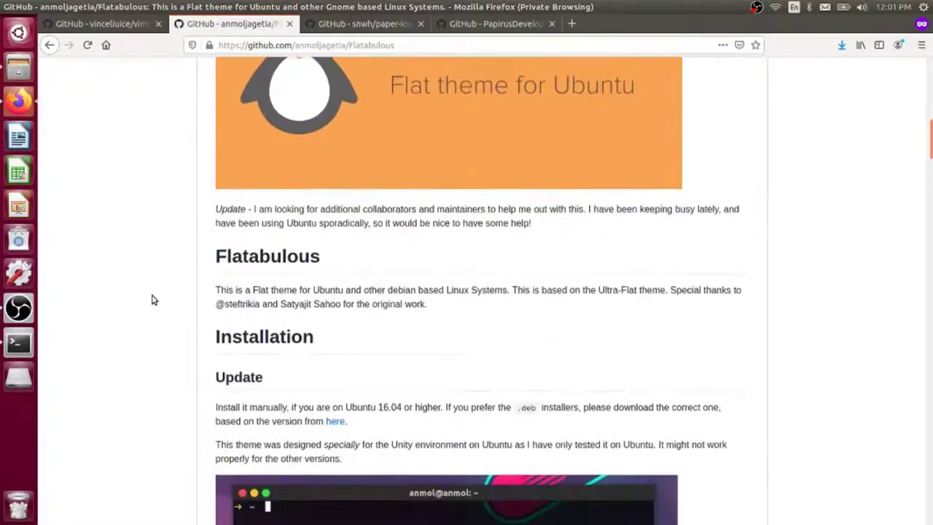
scroll(153, 298, "down", 10)
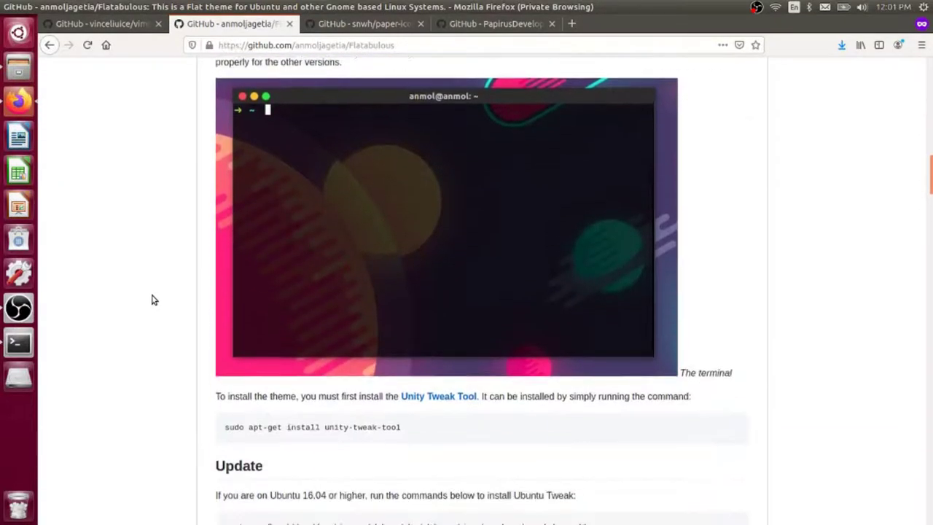
scroll(153, 299, "down", 12)
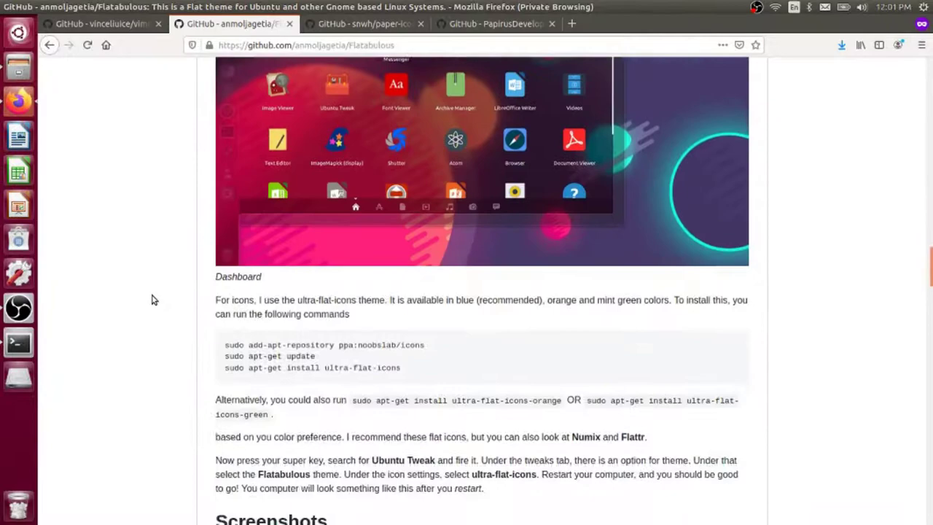
scroll(153, 298, "down", 15)
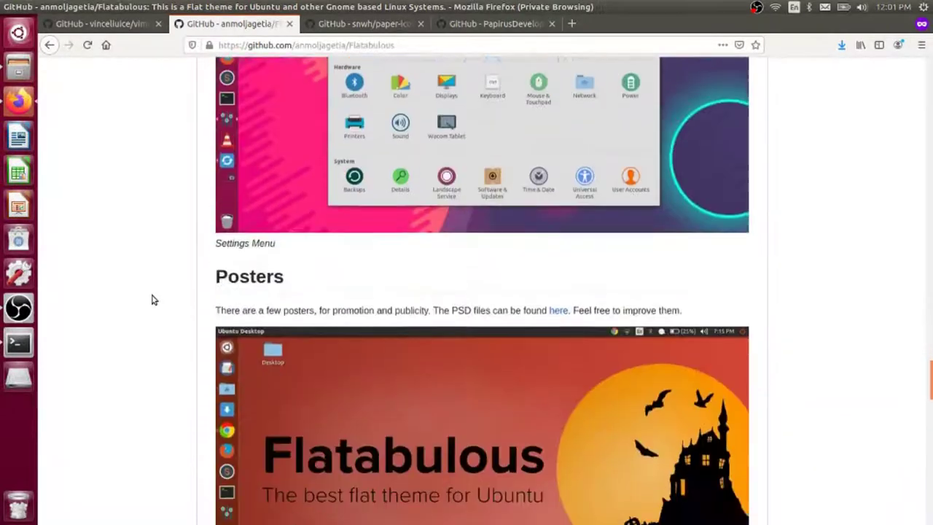
scroll(153, 299, "down", 12)
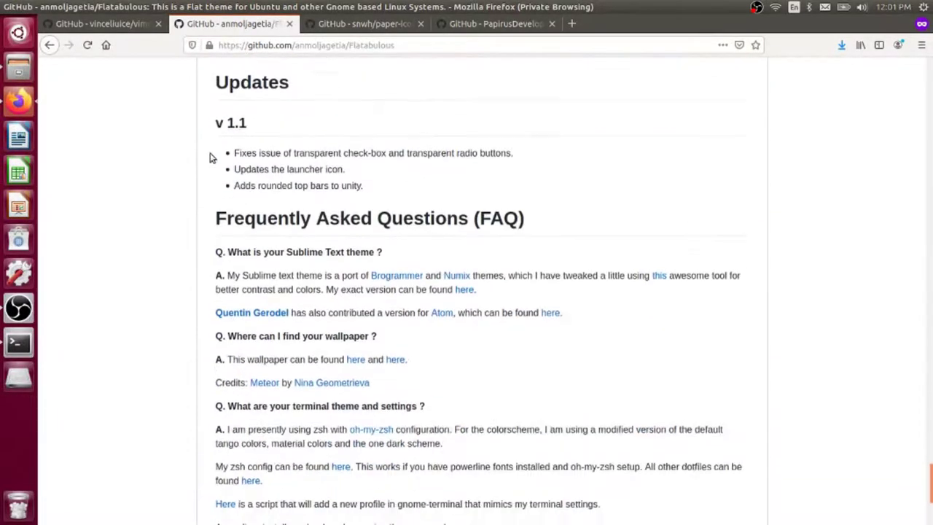
Return to the vimix-gtk-themes repository and check the Icon section at the end of its README.
left_click(142, 27)
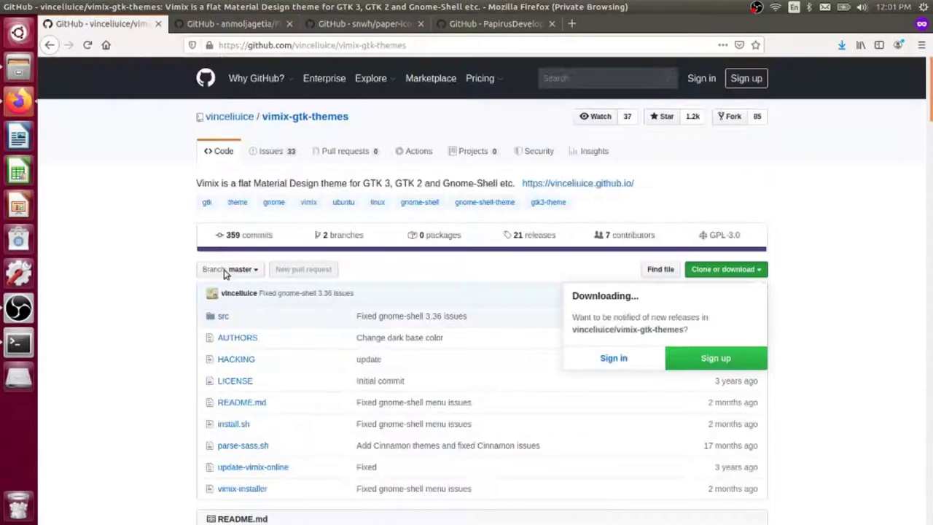
scroll(225, 274, "down", 15)
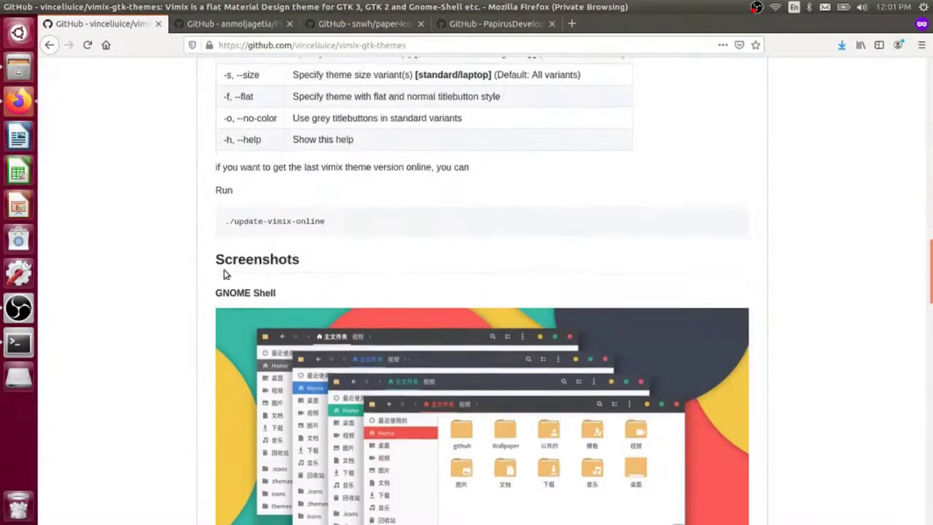
scroll(225, 273, "down", 15)
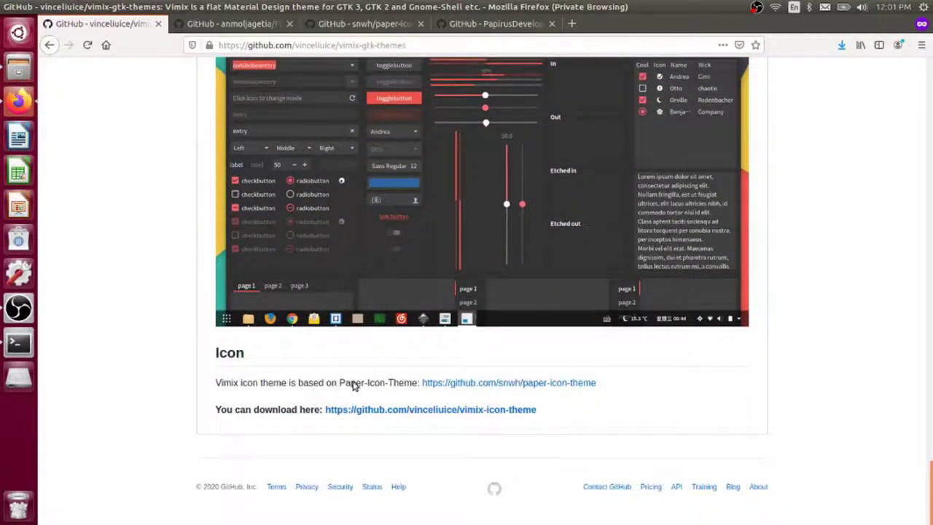
Show the already open snwh/paper-icon-theme repository and skim its file list and README.
left_click(362, 24)
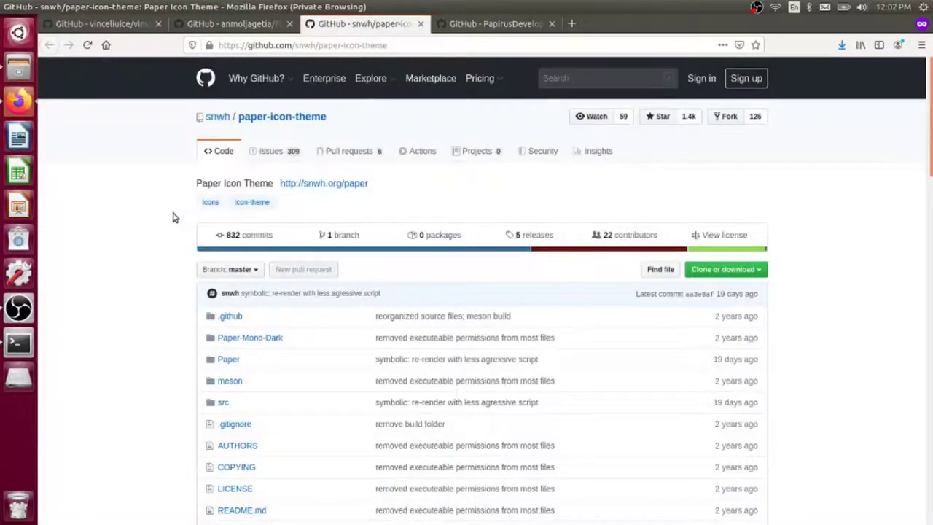
scroll(173, 217, "down", 6)
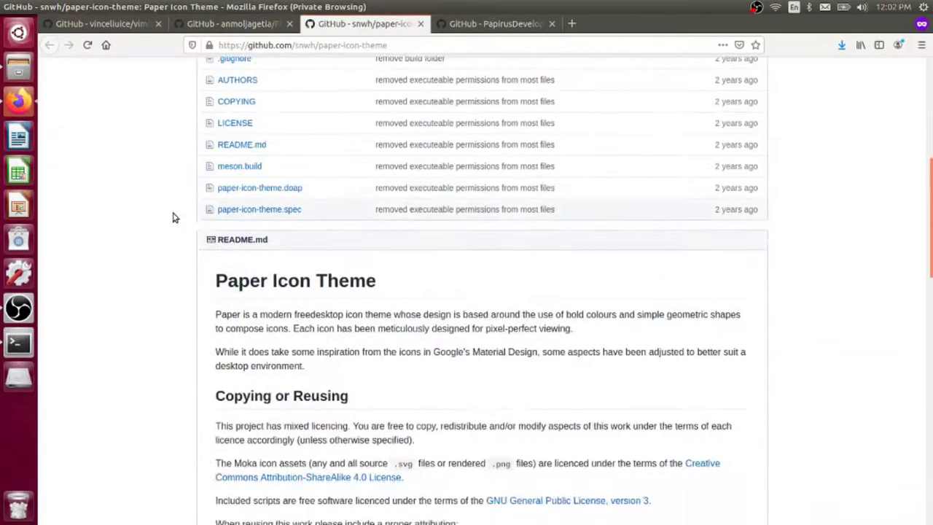
scroll(172, 217, "up", 5)
scroll(173, 217, "up", 1)
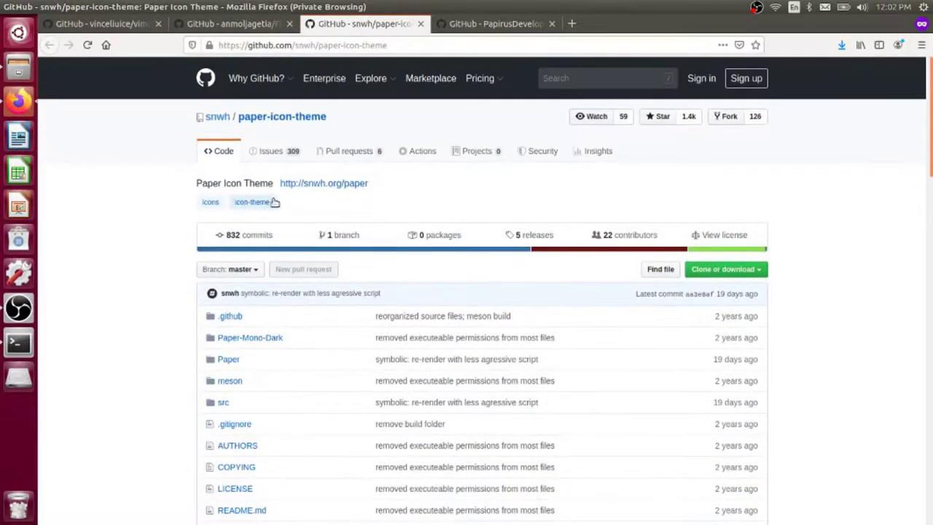
Open the project website snwh.org/paper in a new tab and view its Icon Set preview.
middle_click(325, 187)
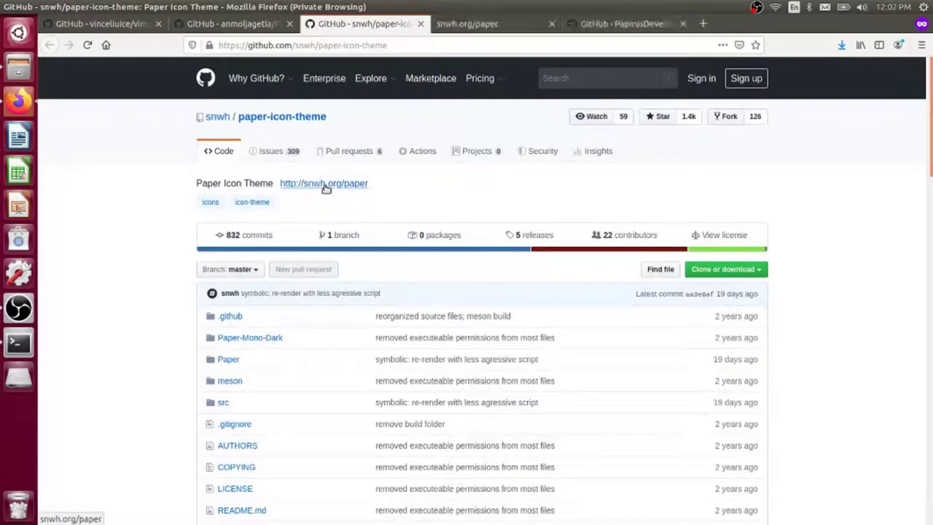
left_click(475, 27)
scroll(427, 260, "down", 7)
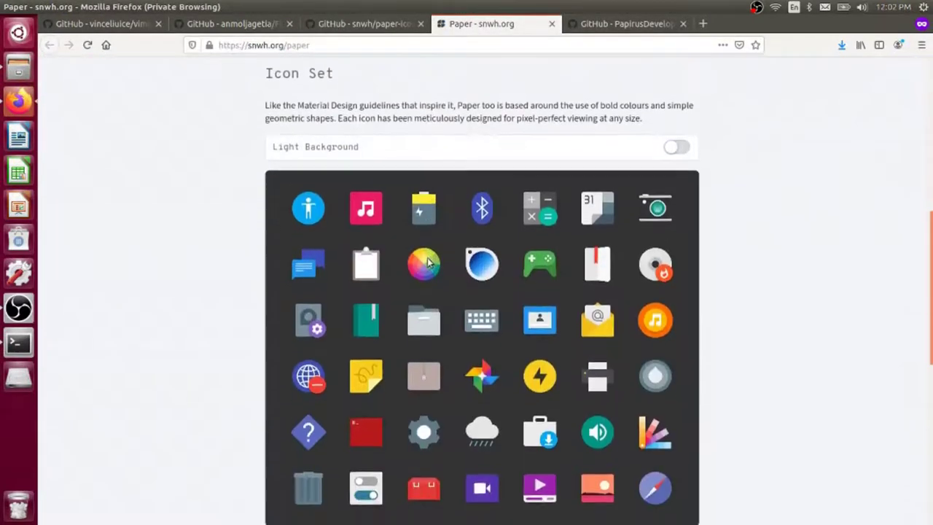
scroll(716, 248, "up", 2)
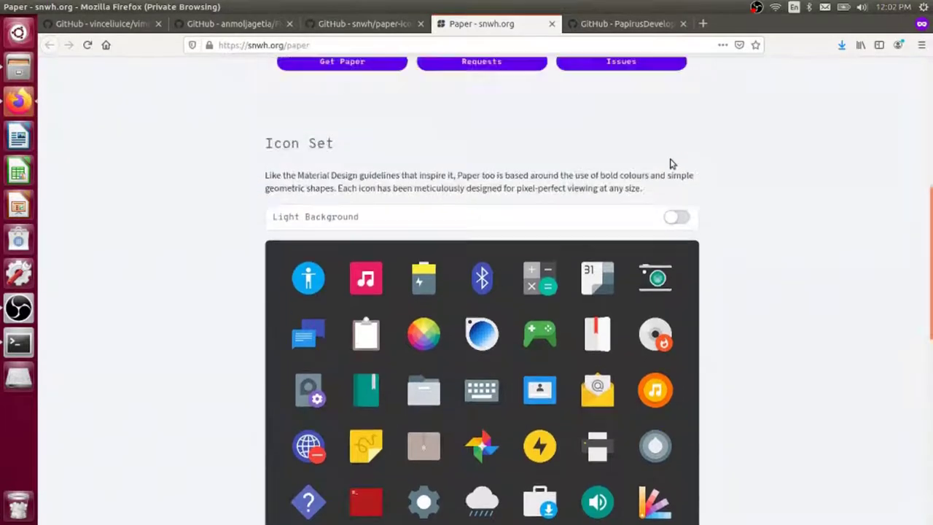
Show the already open papirus-icon-theme repository and read its README down to the Ubuntu installation commands.
left_click(629, 25)
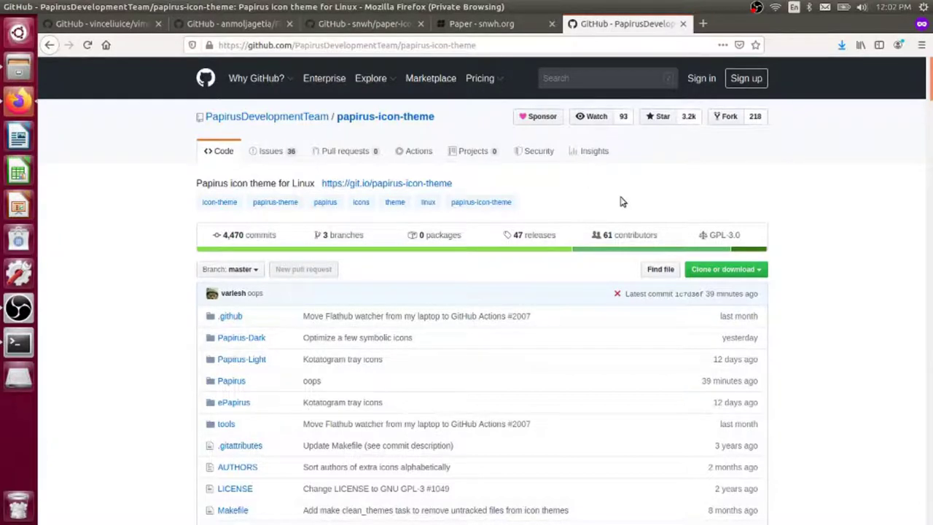
scroll(621, 201, "down", 10)
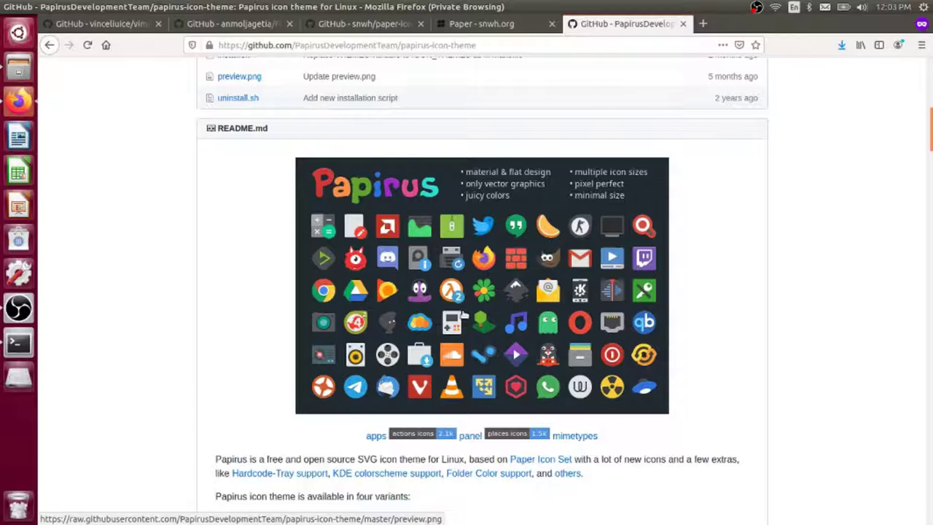
scroll(473, 291, "down", 6)
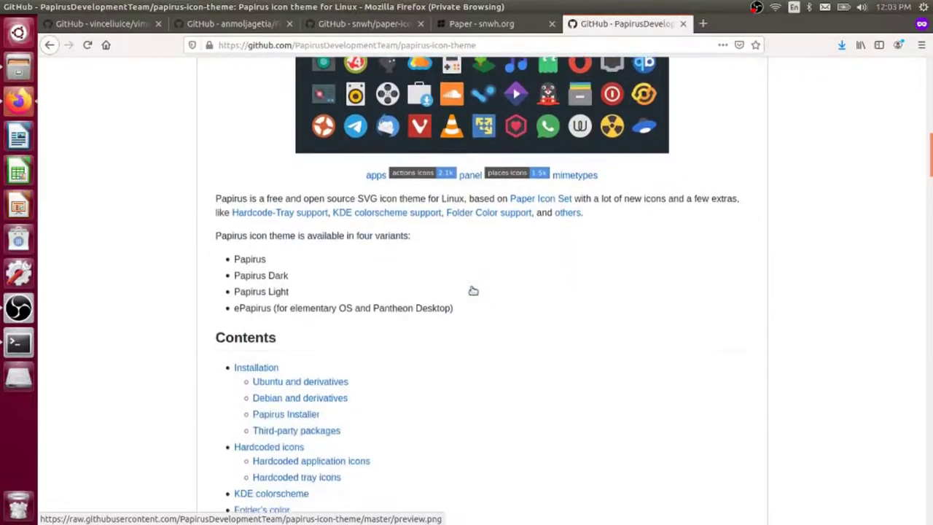
scroll(473, 291, "down", 10)
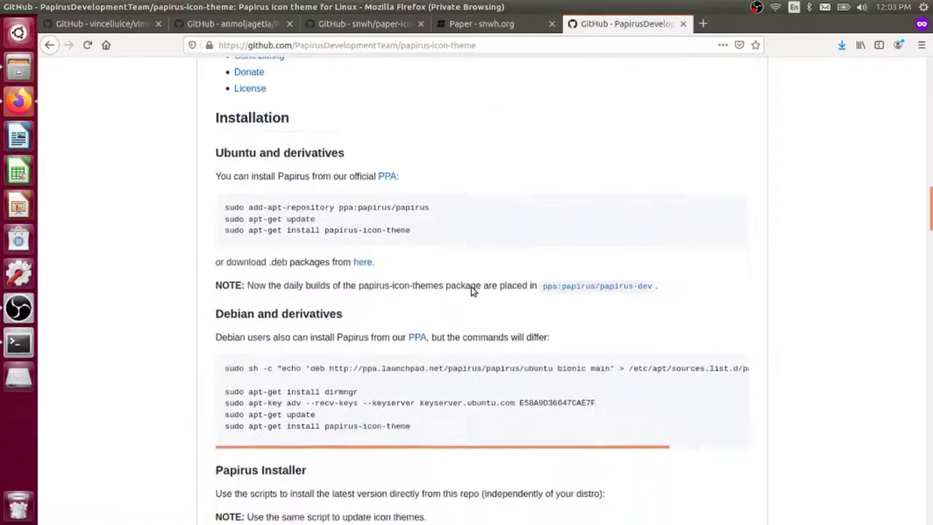
scroll(473, 290, "down", 1)
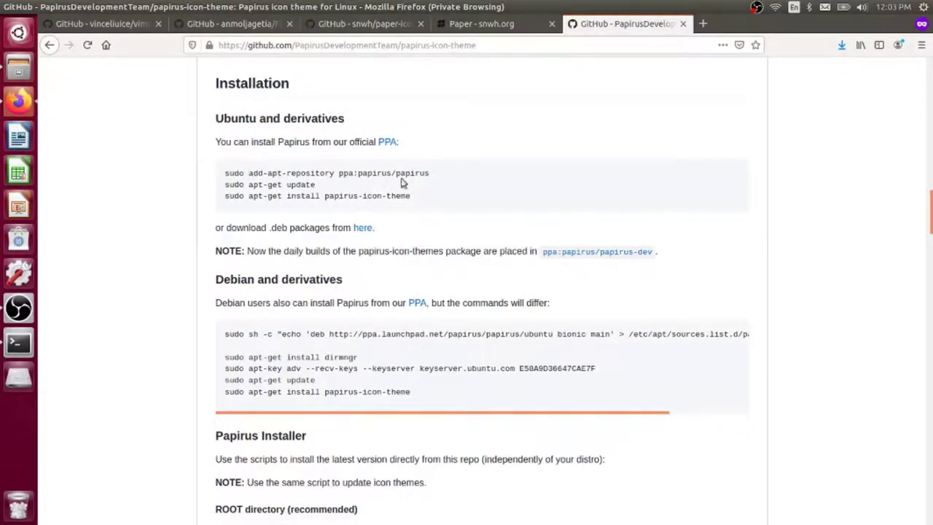
Copy the README's PPA command, go to the home directory in Terminal, and run sudo add-apt-repository ppa:papirus/papirus, accepting the addition.
triple_click(431, 175)
key("alt+Tab")
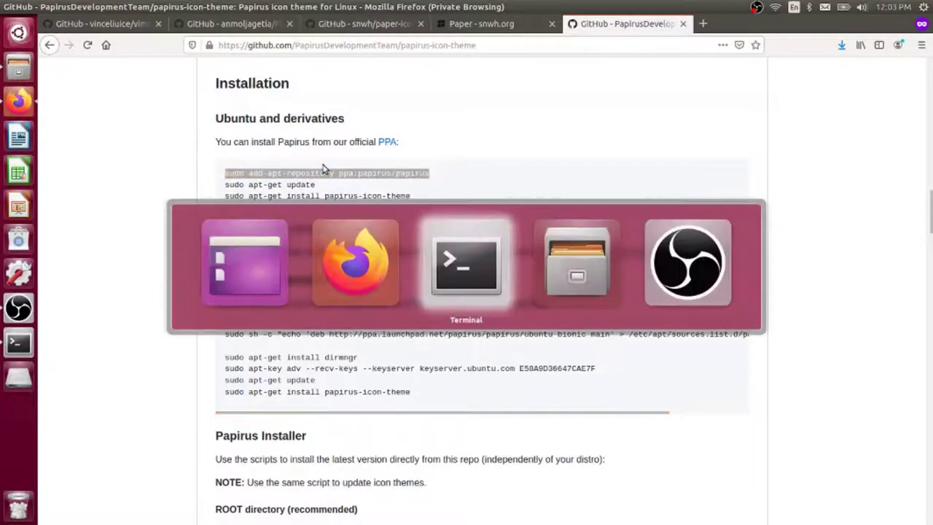
type("cd ~")
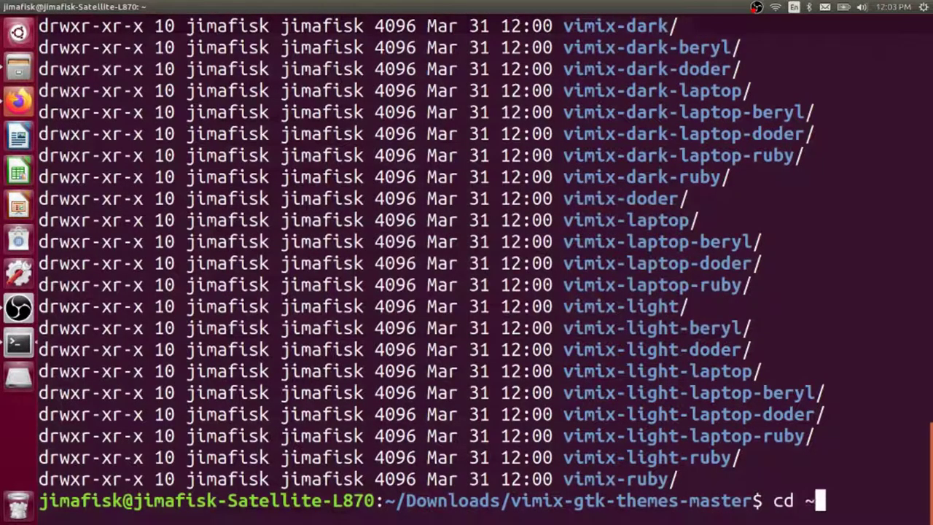
key("Return")
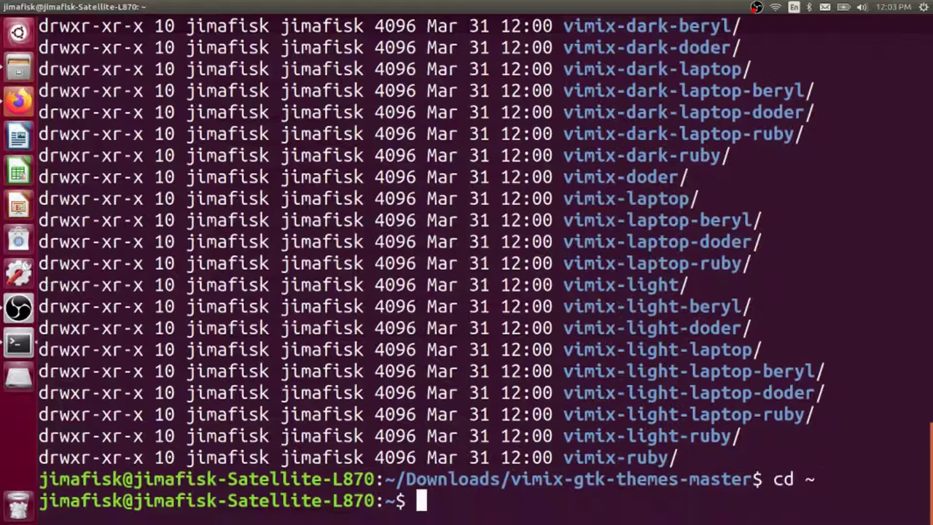
type("sudo add-apt-repository ppa:papirus/papirus")
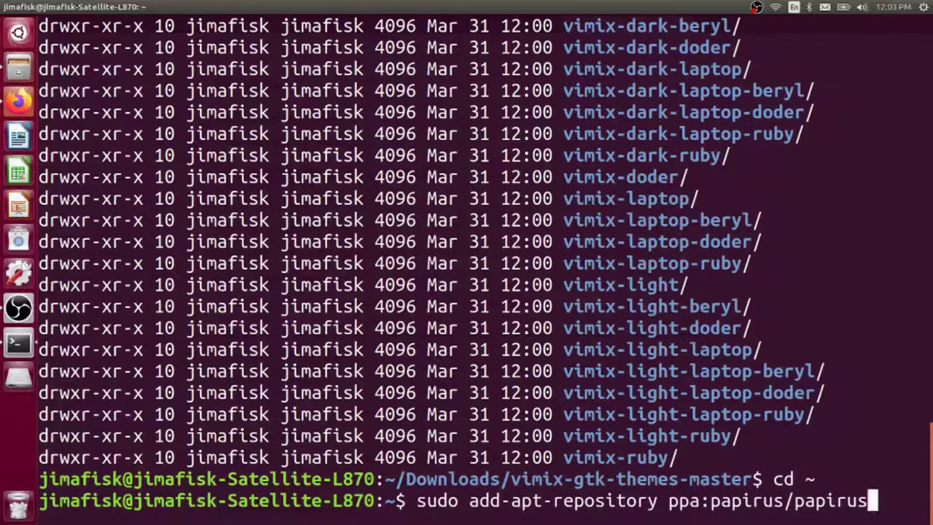
key("Return")
key("Return")
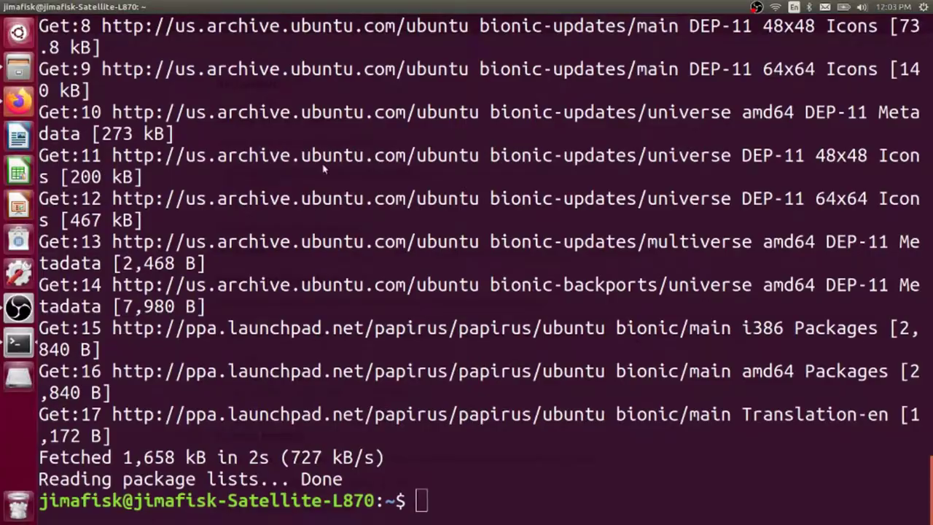
Copy the package list refresh command from the README and run sudo apt-get update in Terminal.
key("alt+Tab")
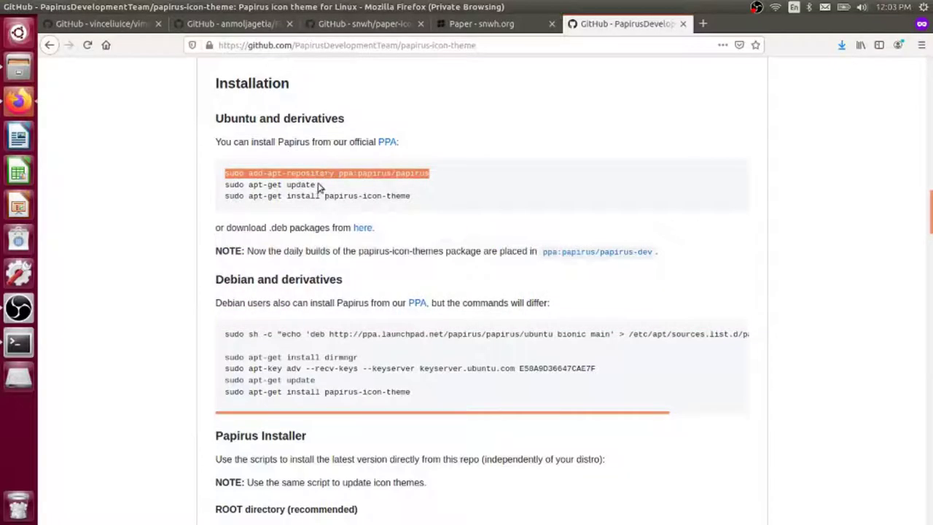
left_click_drag(318, 187, 232, 186)
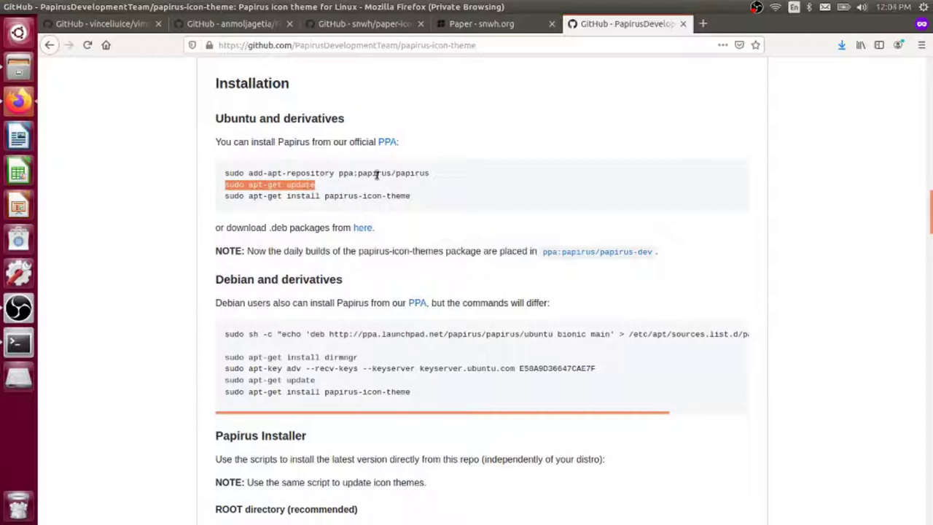
key("alt+Tab")
type("sudo apt-get update")
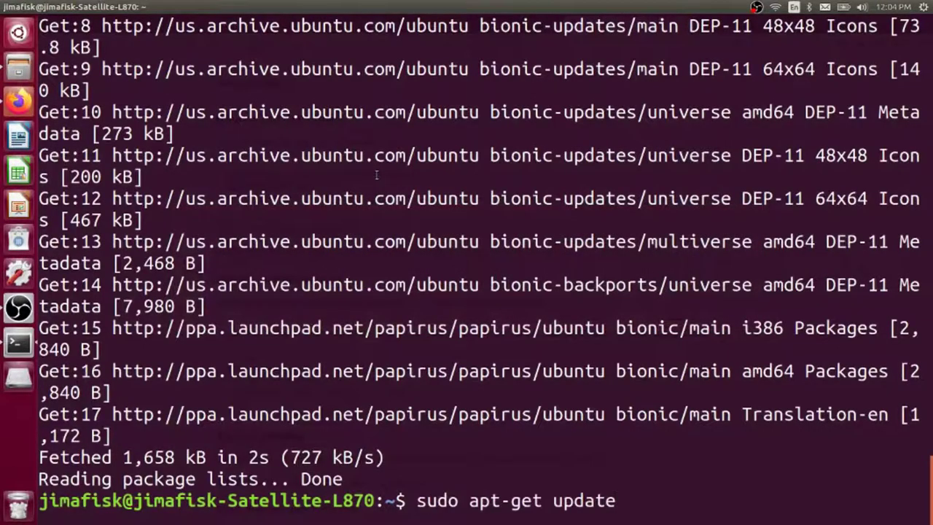
key("Return")
Copy sudo apt-get install papirus-icon-theme from the Firefox README, run it in Terminal, and clear the terminal output.
key("alt+Tab")
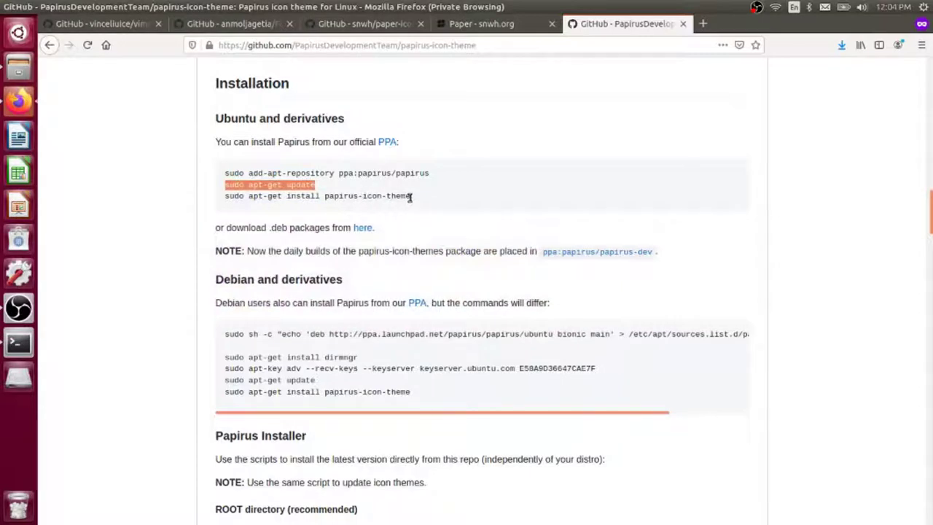
left_click_drag(412, 197, 222, 199)
key("ctrl+c")
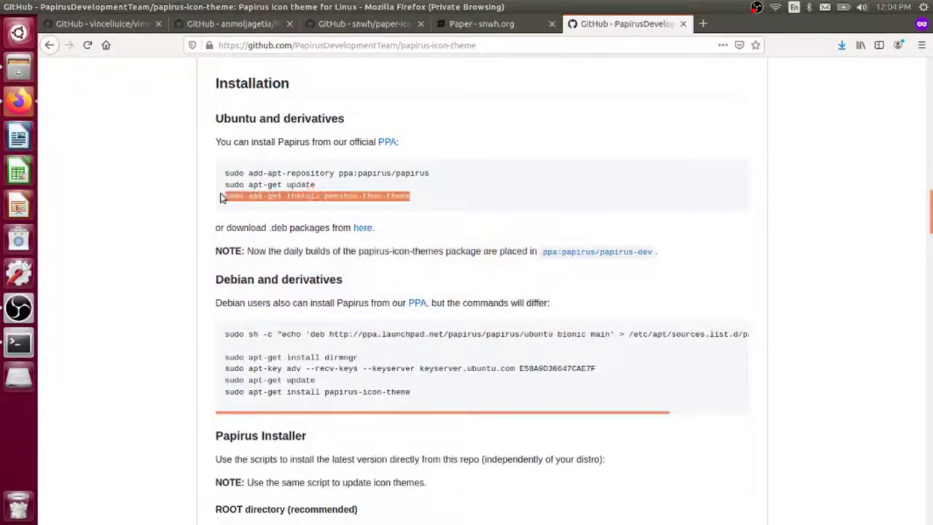
key("alt+Tab")
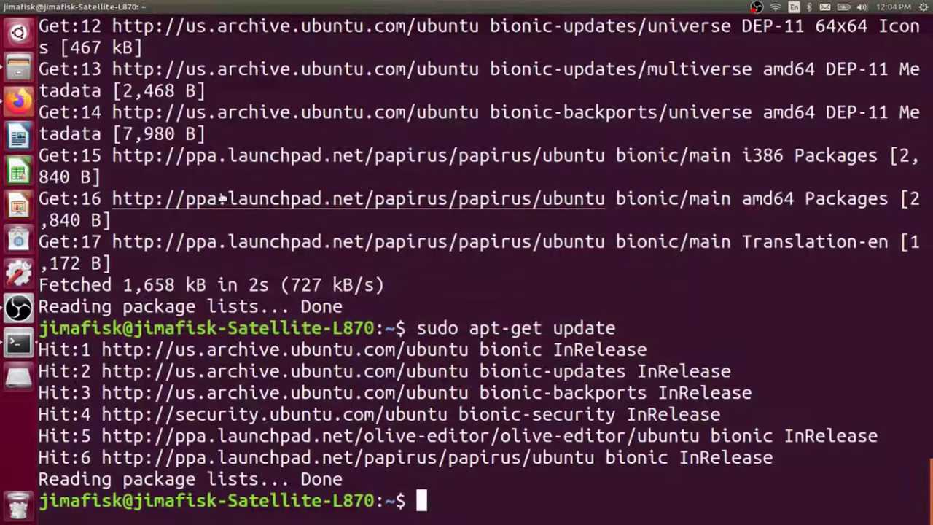
key("ctrl+shift+v")
key("Return")
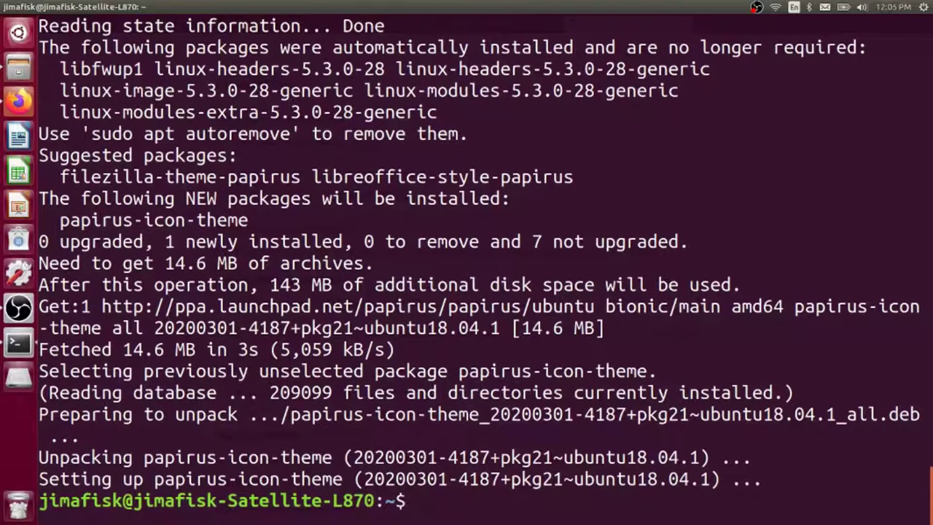
key("ctrl+l")
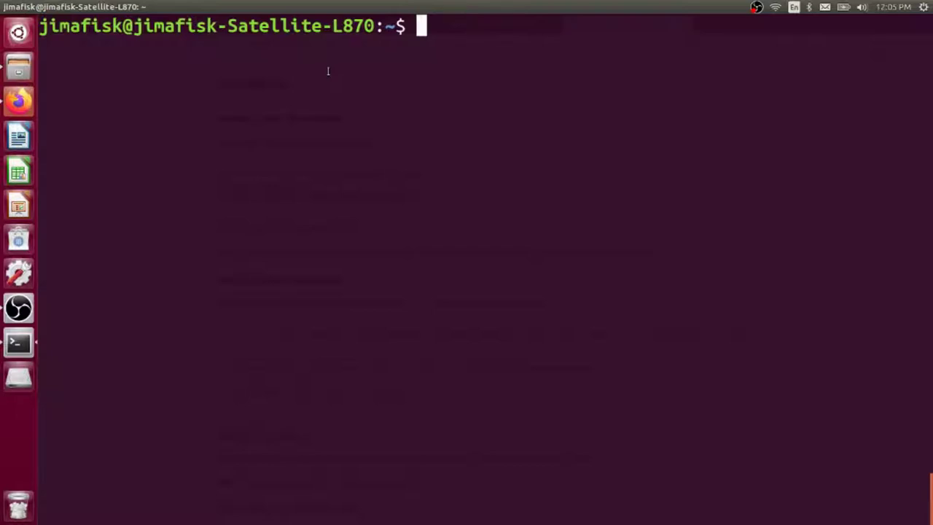
Find and open the Software application, and search its catalogue for "unity tweak".
key("super")
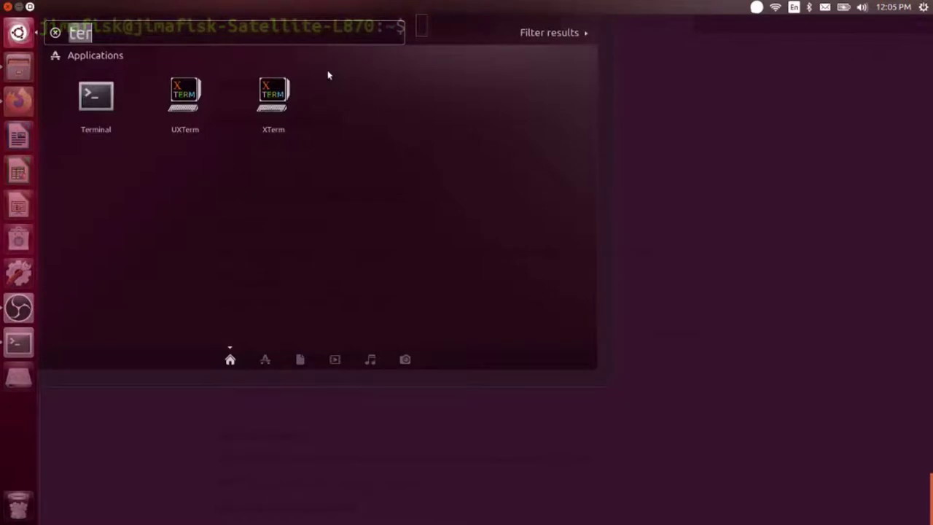
key("BackSpace")
type("soft")
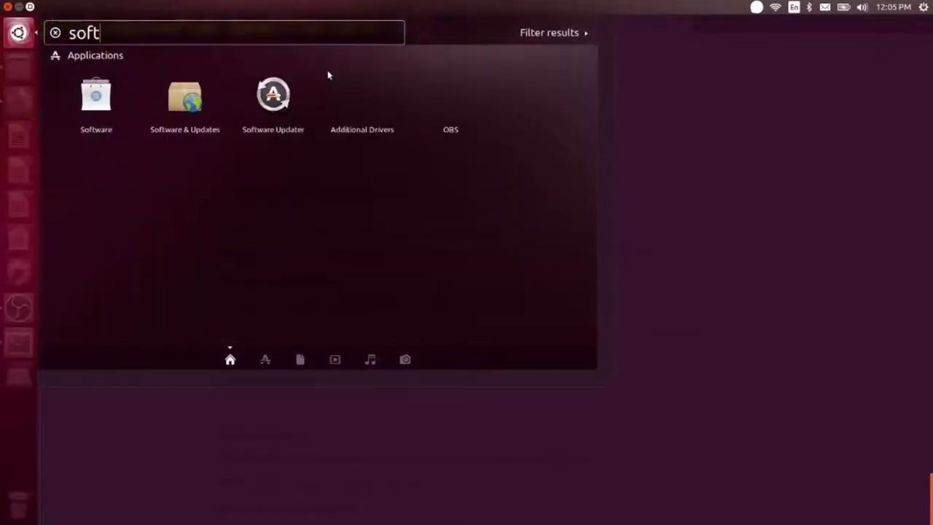
left_click(96, 99)
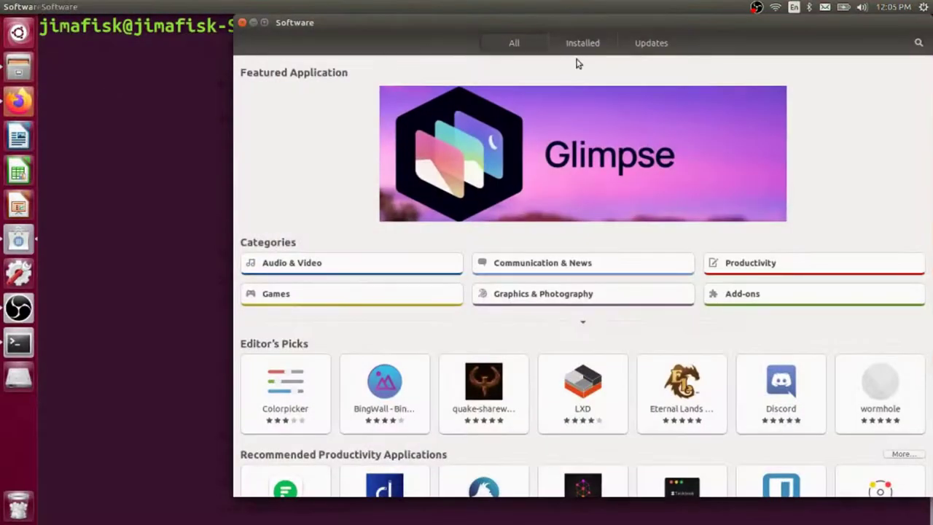
left_click(918, 45)
type("l")
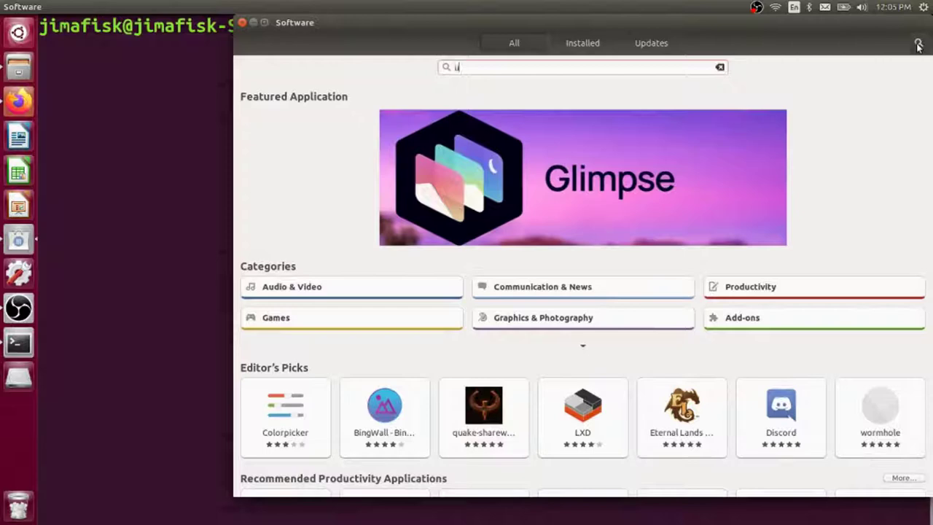
type("nity tweak")
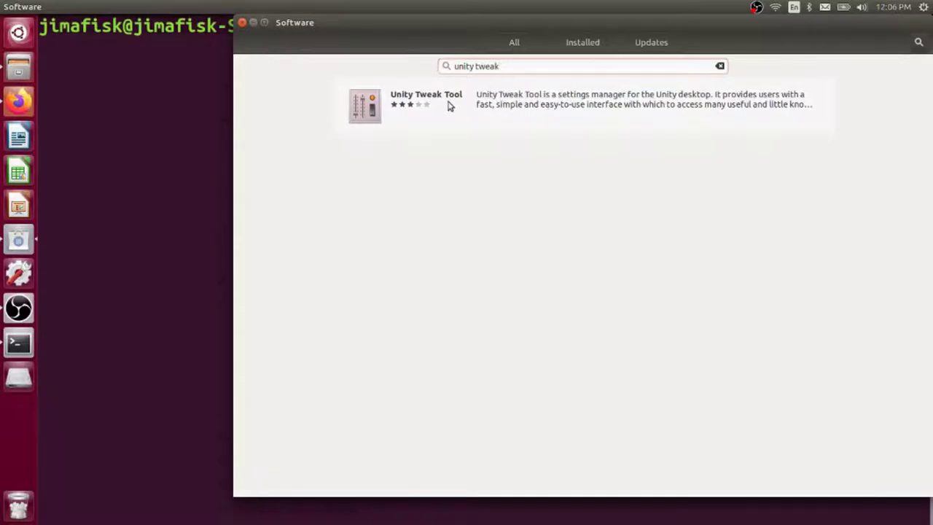
Install Unity Tweak Tool from its details page, authenticating with the account password.
left_click(450, 106)
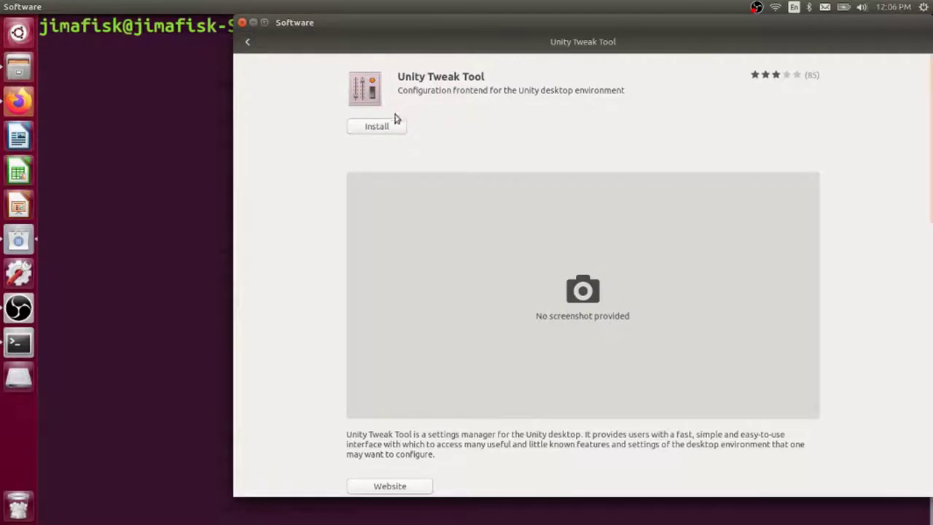
left_click(377, 127)
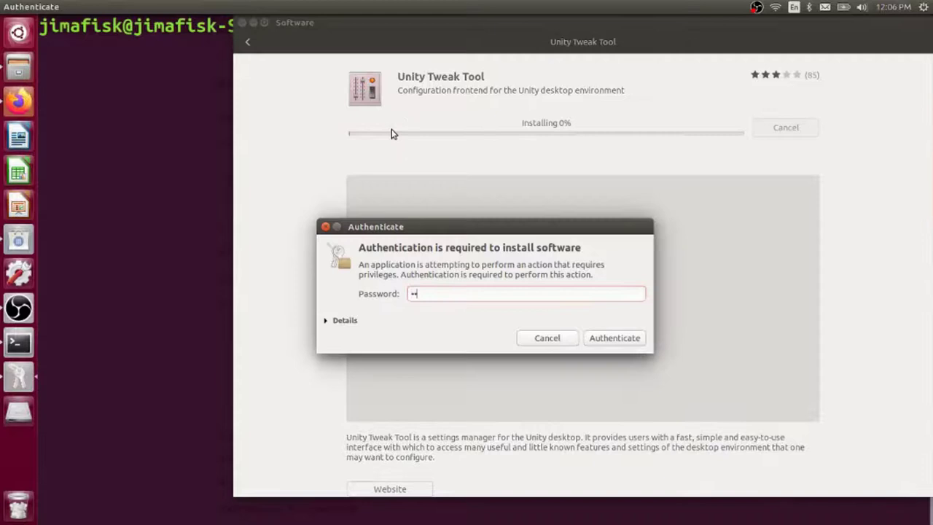
key("Return")
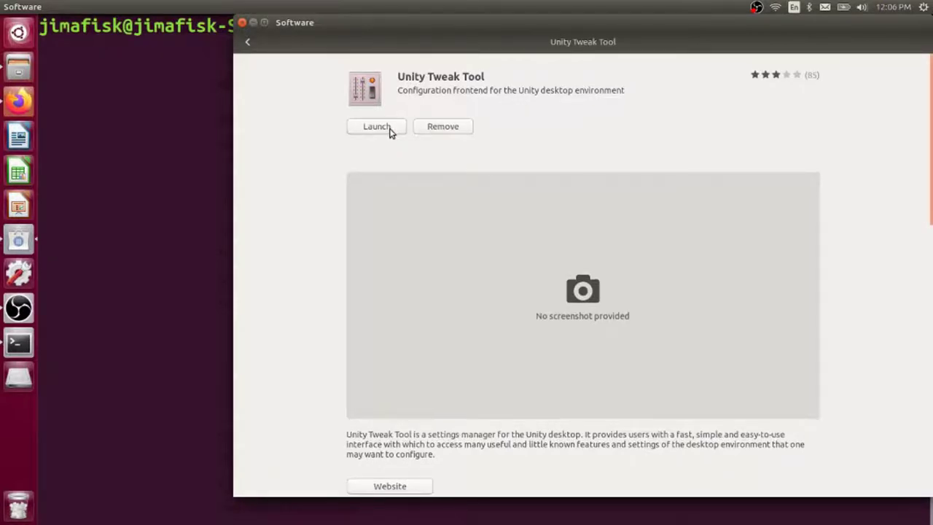
Launch Unity Tweak Tool and apply the Vimix-dark-laptop-beryl GTK theme from its appearance settings.
left_click(389, 129)
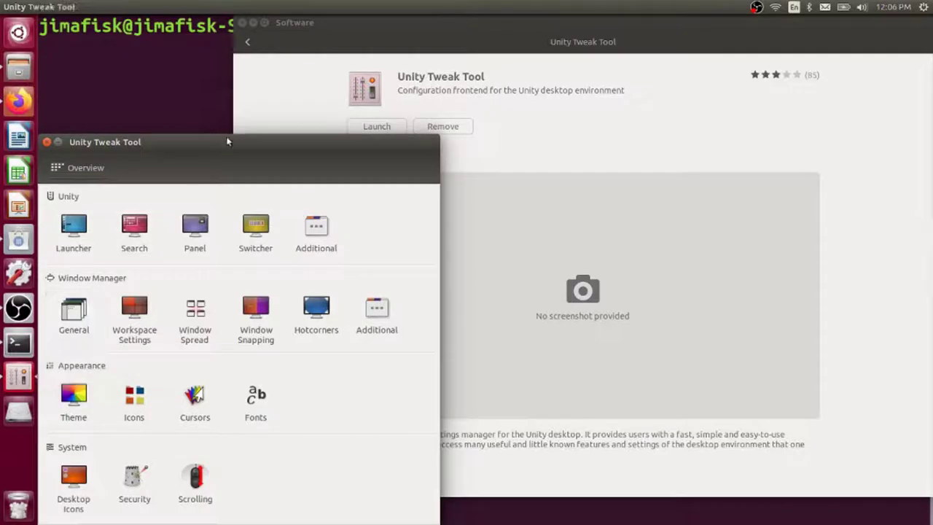
left_click_drag(226, 142, 250, 51)
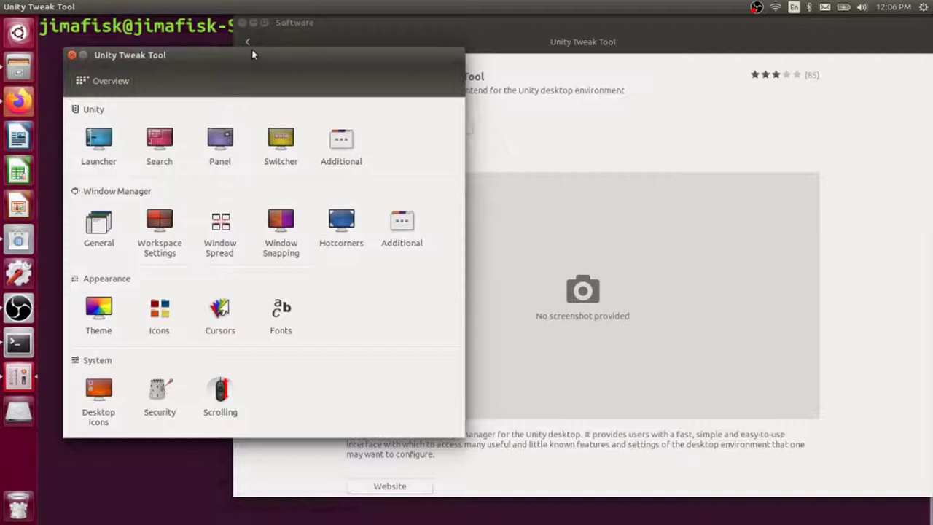
left_click(100, 312)
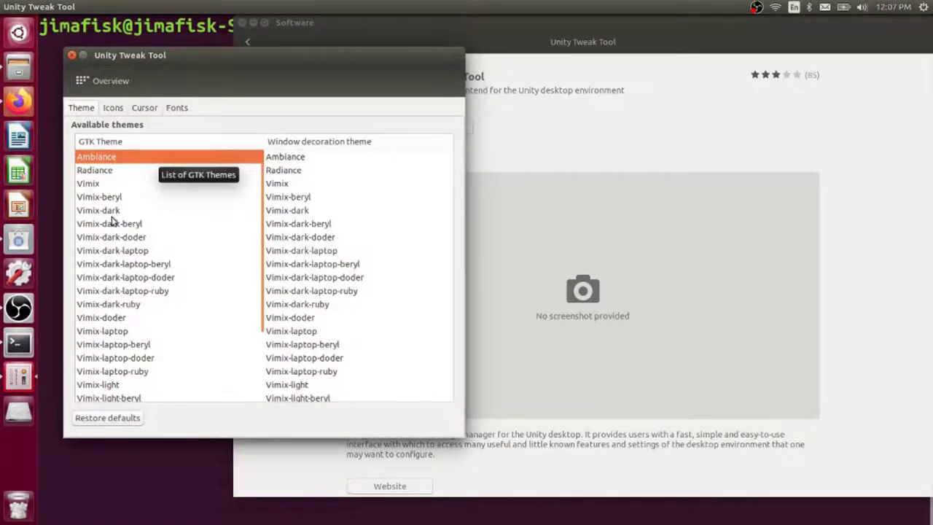
scroll(135, 284, "down", 3)
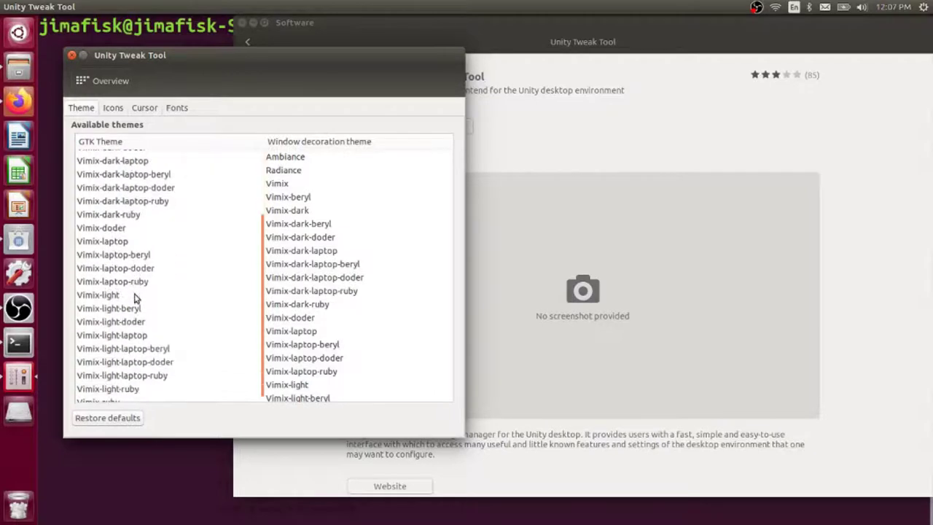
scroll(135, 297, "down", 1)
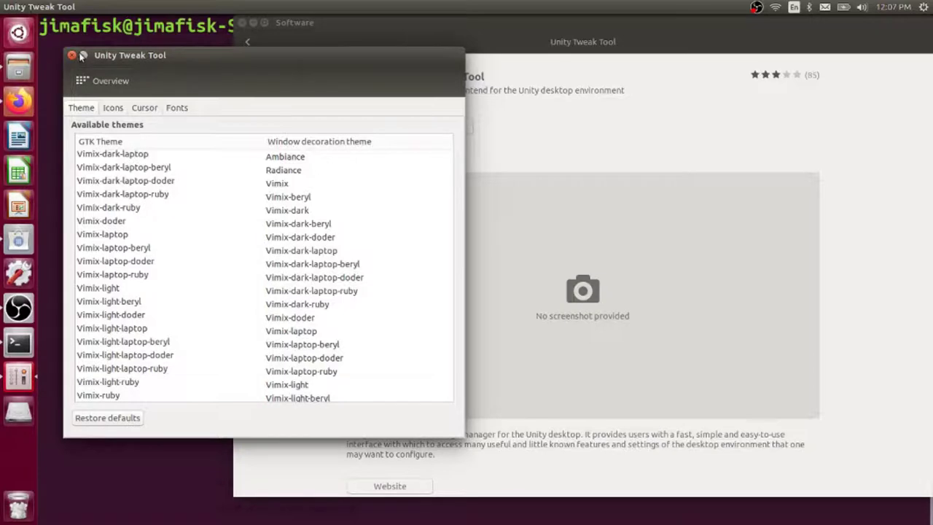
left_click(143, 170)
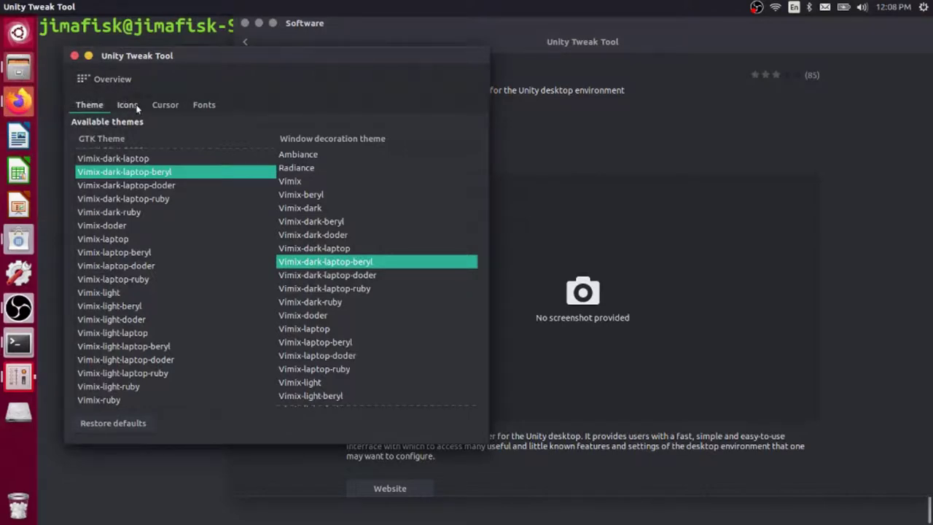
Set the icon theme to Papirus and return to the Unity Tweak Tool overview.
left_click(127, 105)
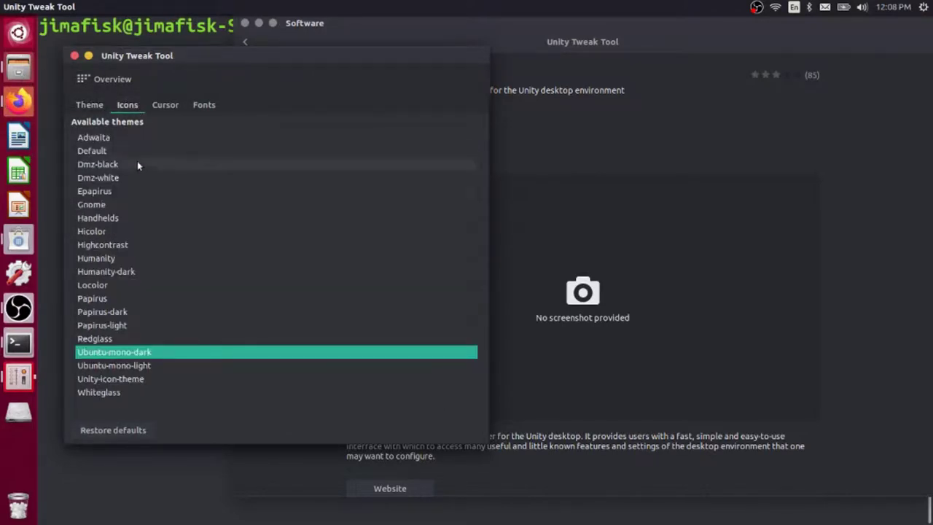
left_click(118, 300)
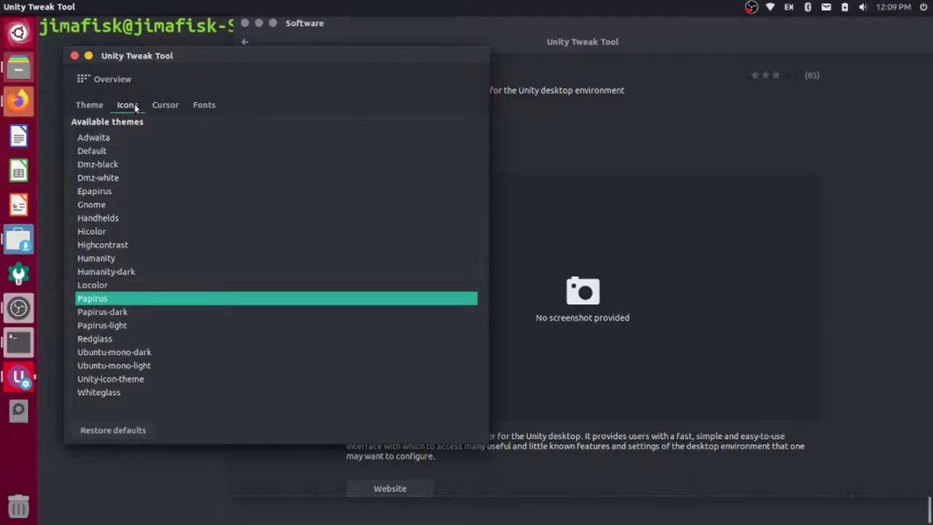
left_click(102, 81)
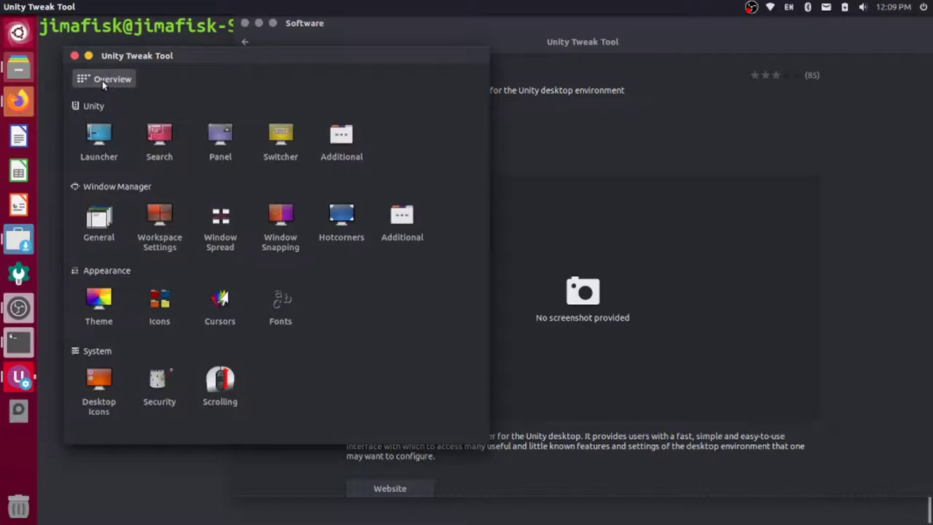
Review the icon themes, try the Vimix-light-laptop-beryl GTK theme, and switch back to Vimix-dark-laptop-beryl.
left_click(161, 305)
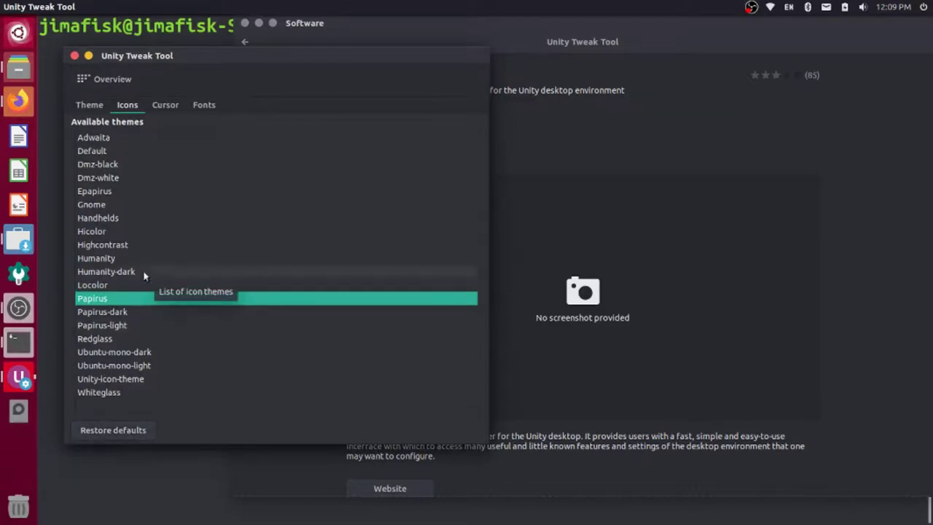
left_click(90, 108)
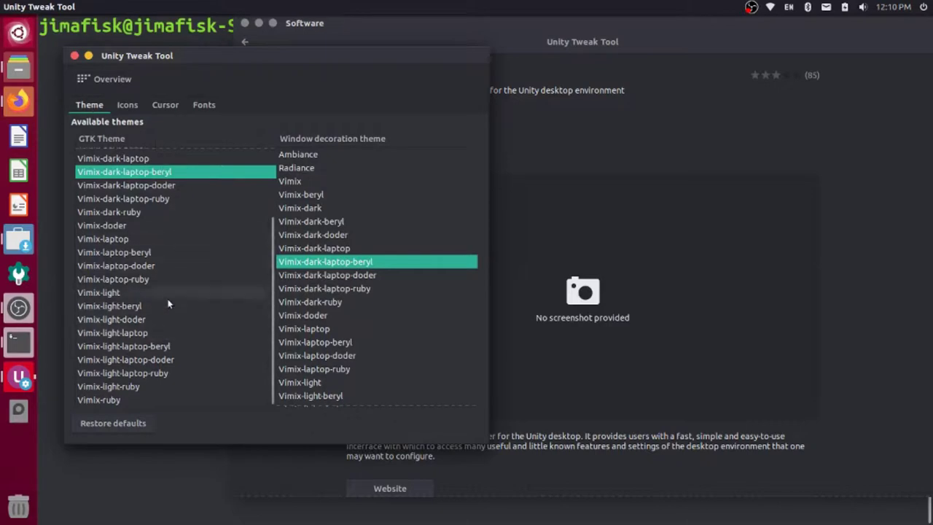
left_click(152, 347)
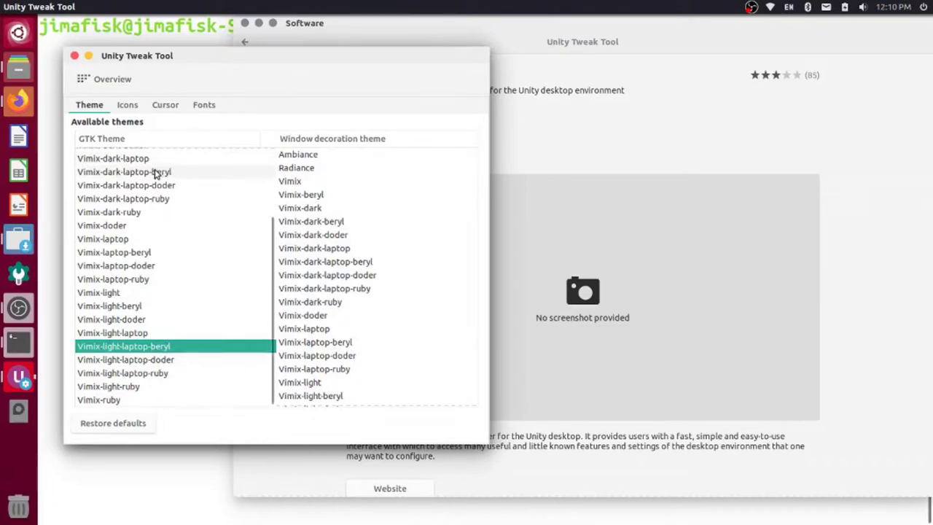
left_click(156, 172)
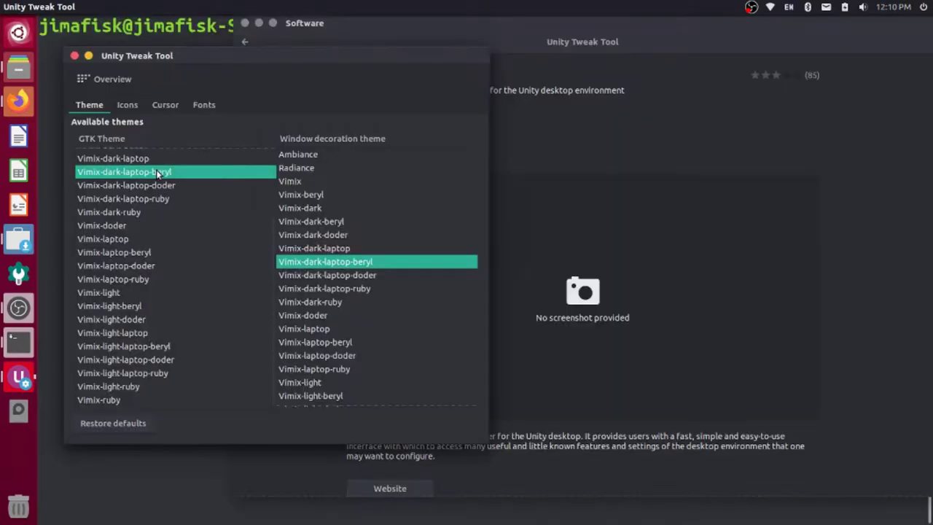
Close the Unity Tweak Tool, Software and terminal windows.
left_click(73, 56)
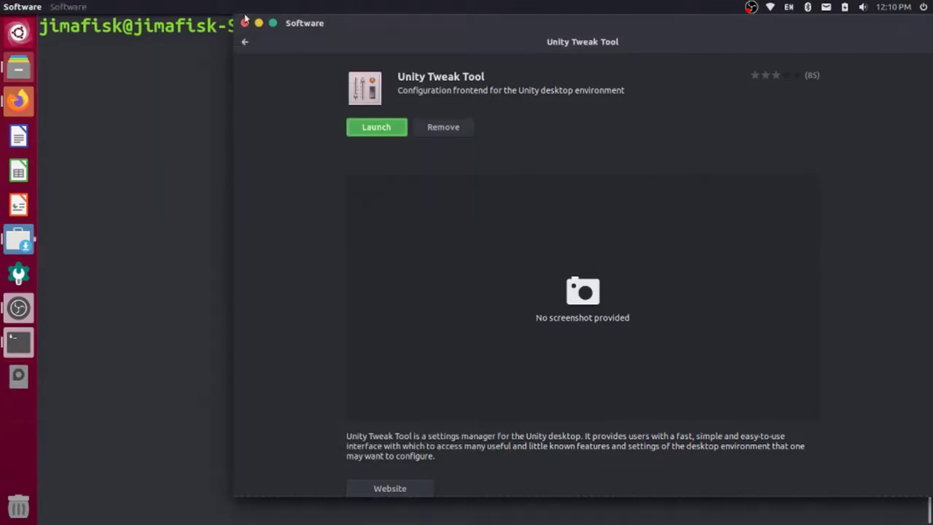
left_click(247, 25)
left_click(10, 7)
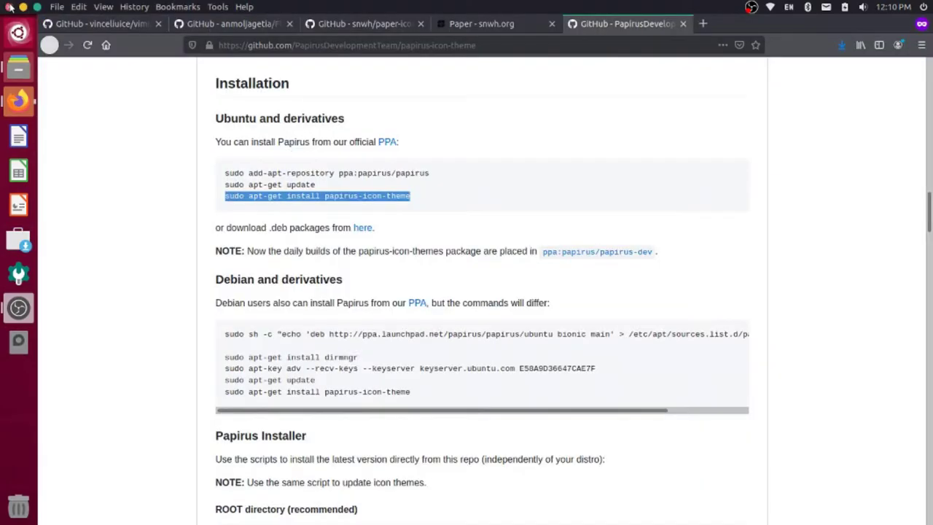